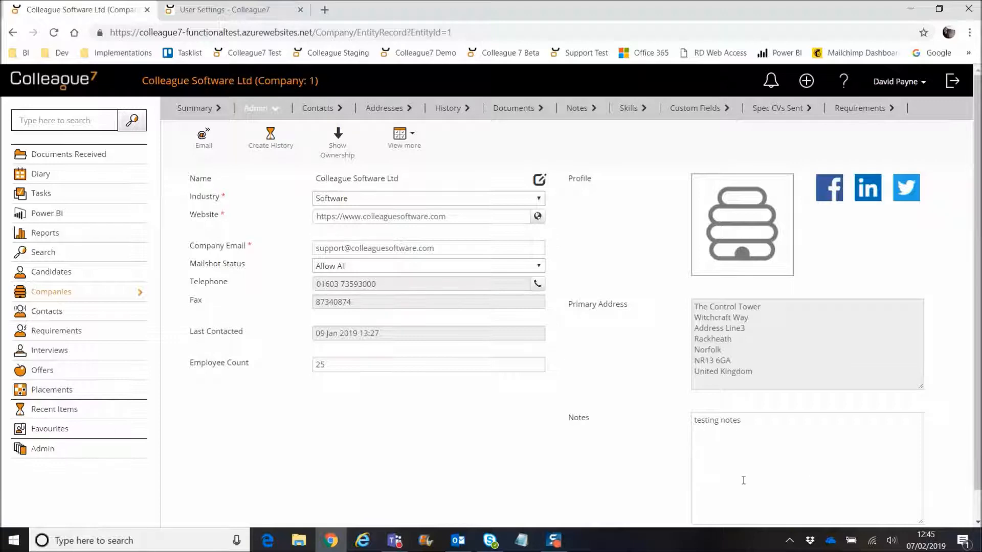
Step: Check that the user settings keep the Company section, then return to the company record
{"action": "left_click", "coordinate": [234, 10]}
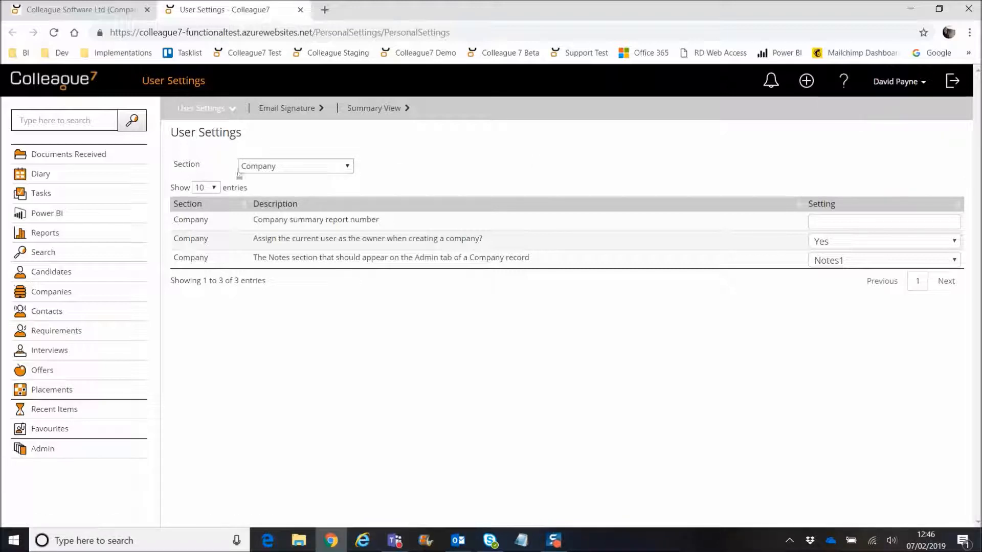
{"action": "left_click", "coordinate": [260, 168]}
{"action": "left_click", "coordinate": [274, 171]}
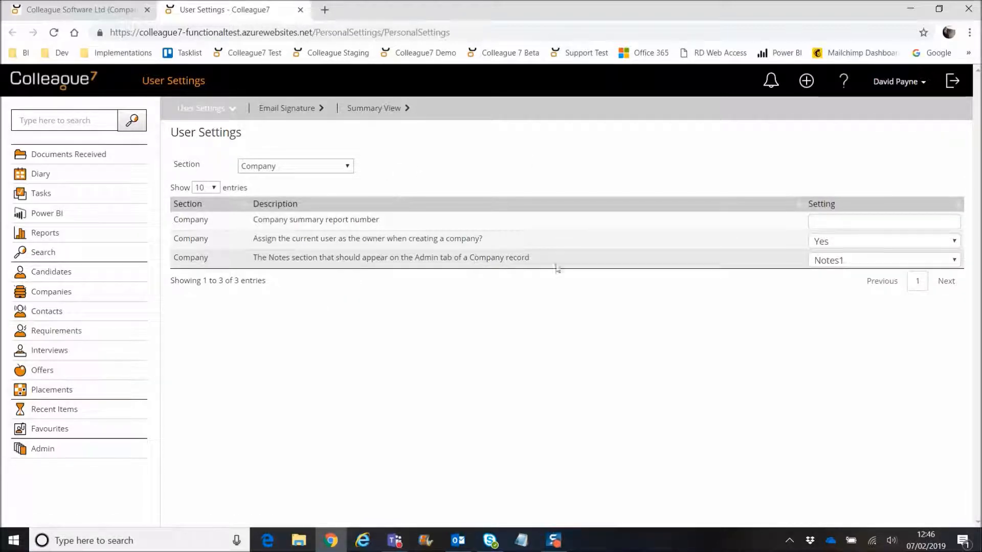
{"action": "left_click", "coordinate": [71, 7]}
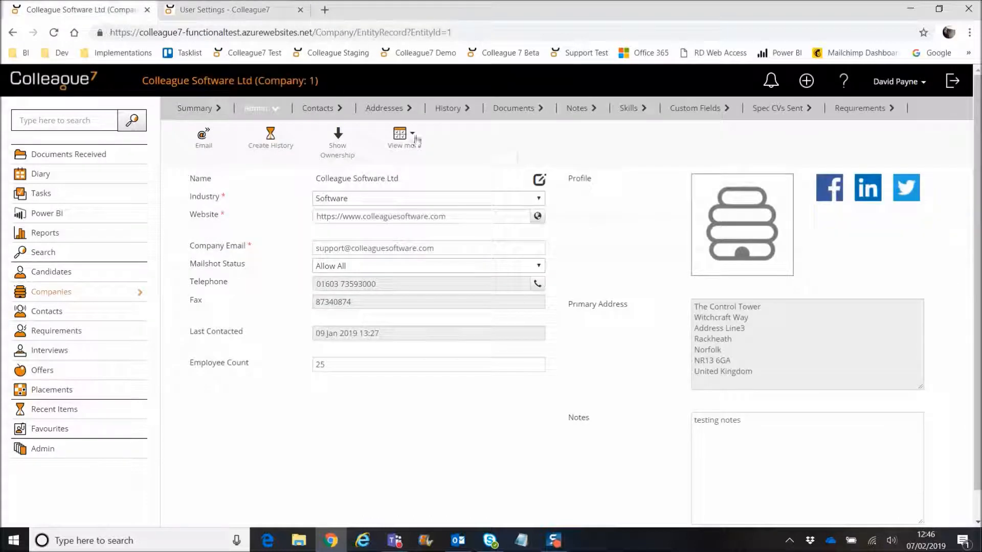
Step: Browse the company's Notes1, Notes2 and Notes3 sections and recheck user settings
{"action": "left_click", "coordinate": [581, 110]}
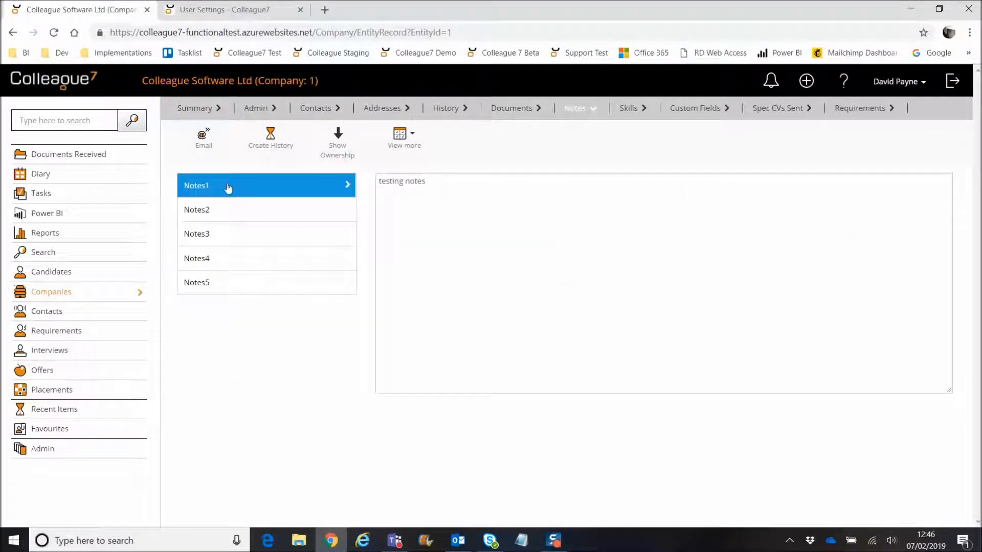
{"action": "left_click", "coordinate": [223, 213]}
{"action": "left_click", "coordinate": [250, 228]}
{"action": "left_click", "coordinate": [254, 213]}
{"action": "left_click", "coordinate": [261, 193]}
{"action": "left_click", "coordinate": [256, 108]}
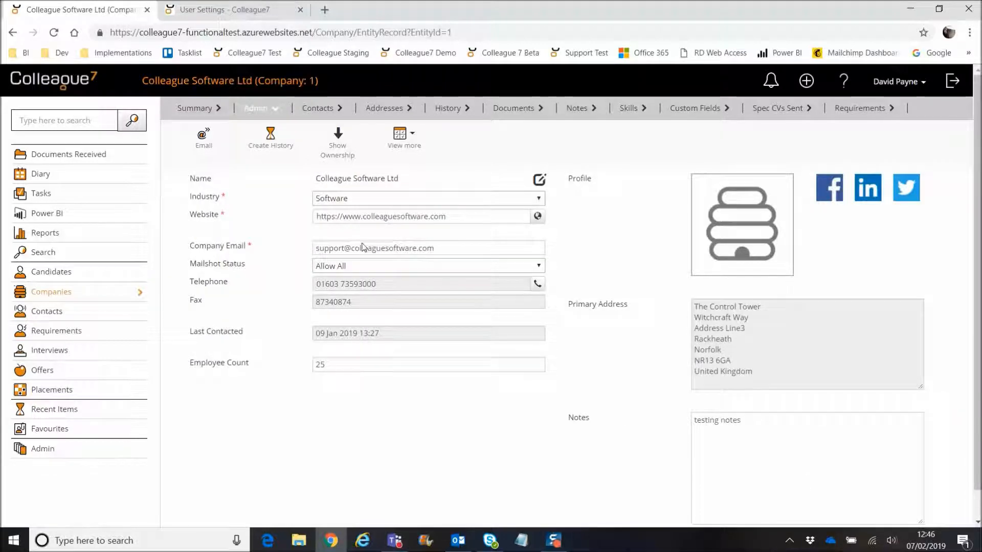
{"action": "left_click", "coordinate": [233, 14]}
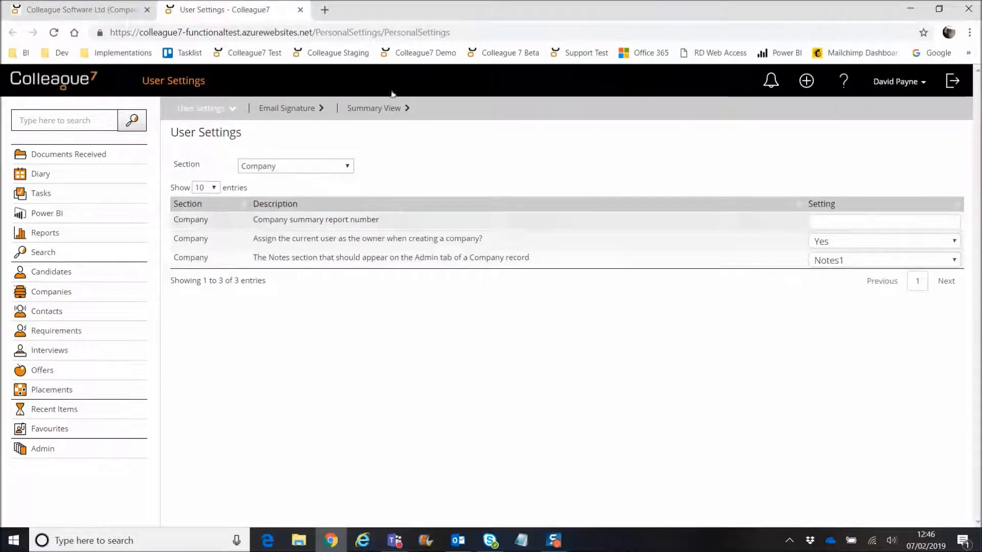
{"action": "left_click", "coordinate": [80, 15]}
Step: Add the line 'test' under 'testing notes' in Notes1, verify it, and view Documents
{"action": "left_click", "coordinate": [776, 447]}
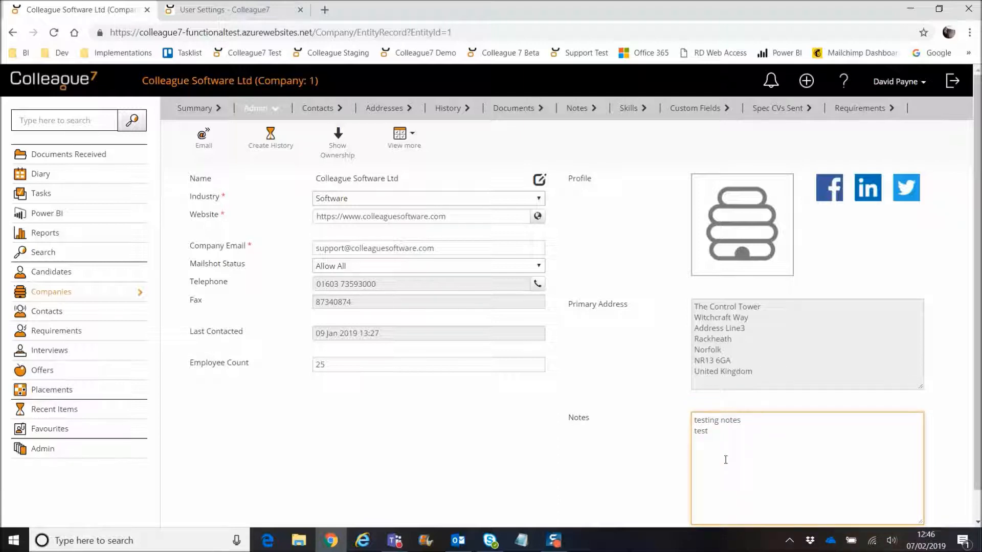
{"action": "left_click", "coordinate": [669, 427]}
{"action": "left_click", "coordinate": [578, 108]}
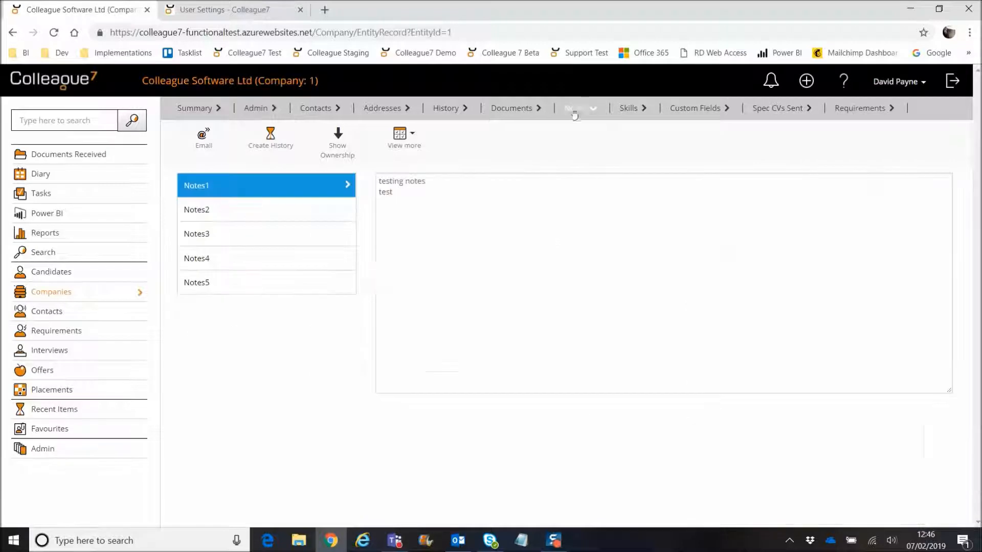
{"action": "left_click", "coordinate": [255, 108]}
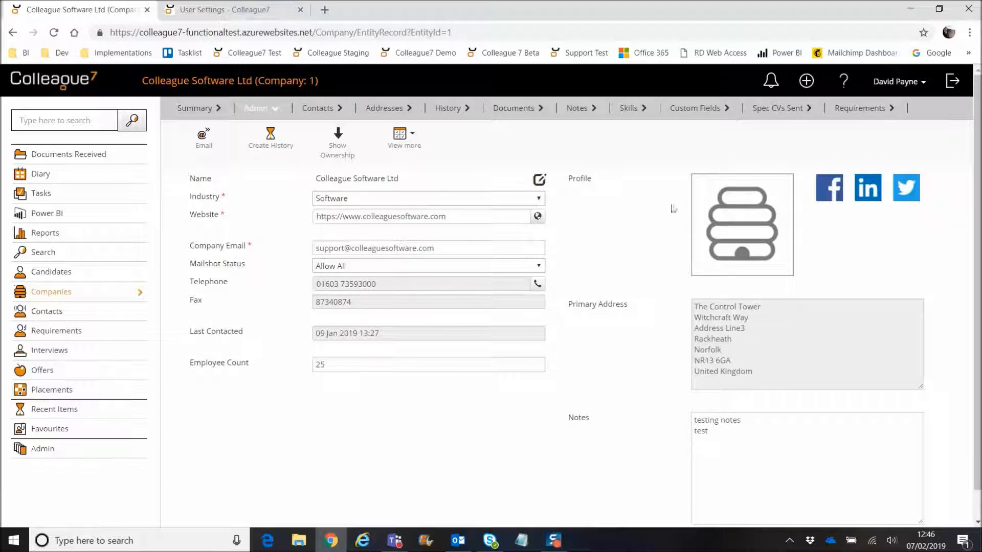
{"action": "left_click", "coordinate": [527, 112]}
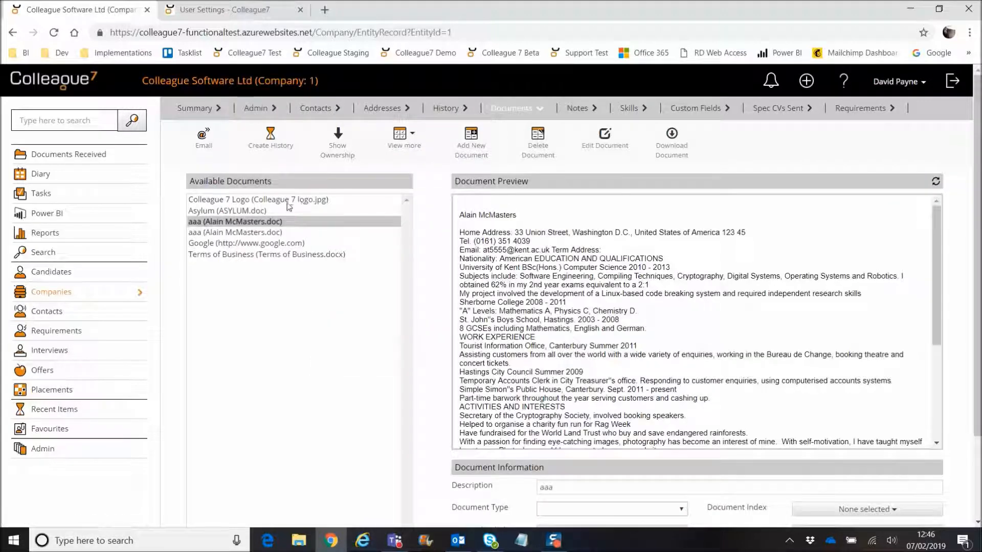
Step: Set the Colleague 7 Logo document's type to Profile Picture and confirm the logo on Admin details
{"action": "left_click", "coordinate": [302, 201]}
{"action": "scroll", "coordinate": [302, 201], "scroll_direction": "down", "scroll_amount": 1}
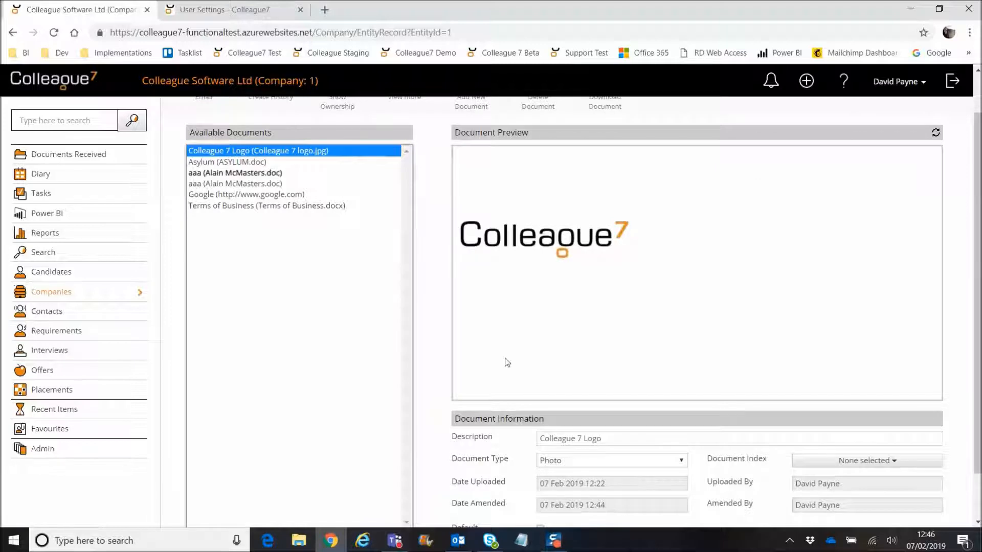
{"action": "left_click", "coordinate": [580, 462]}
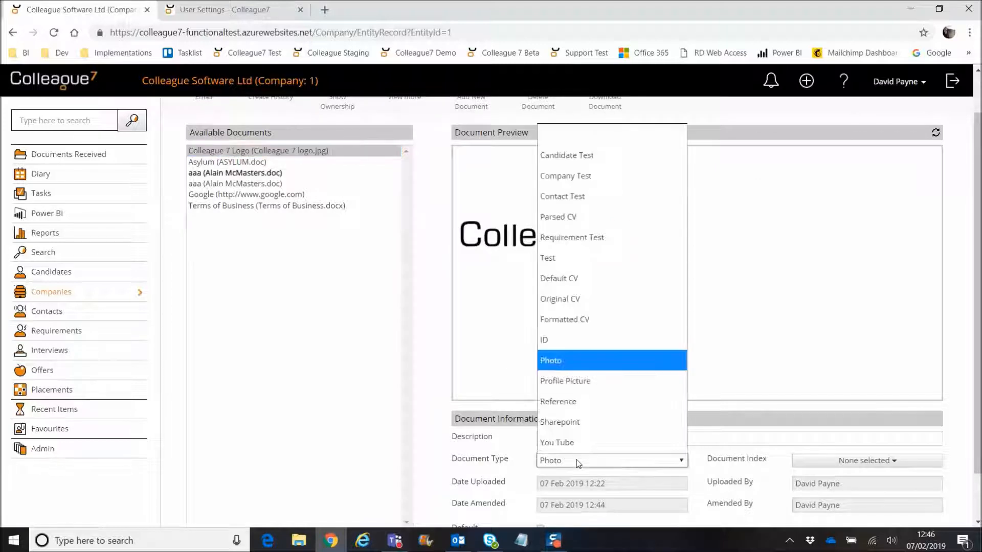
{"action": "left_click", "coordinate": [581, 381]}
{"action": "scroll", "coordinate": [438, 345], "scroll_direction": "up", "scroll_amount": 1}
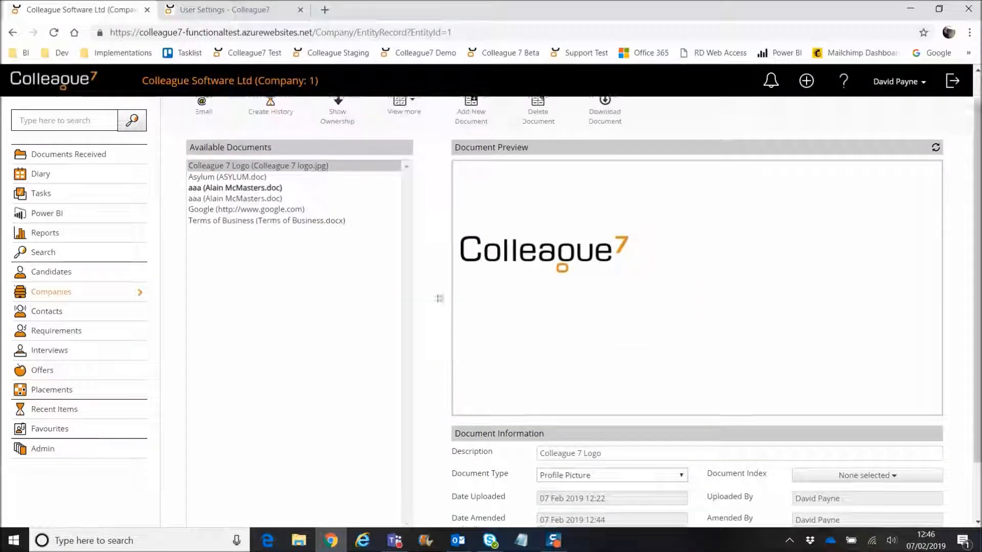
{"action": "left_click", "coordinate": [256, 108]}
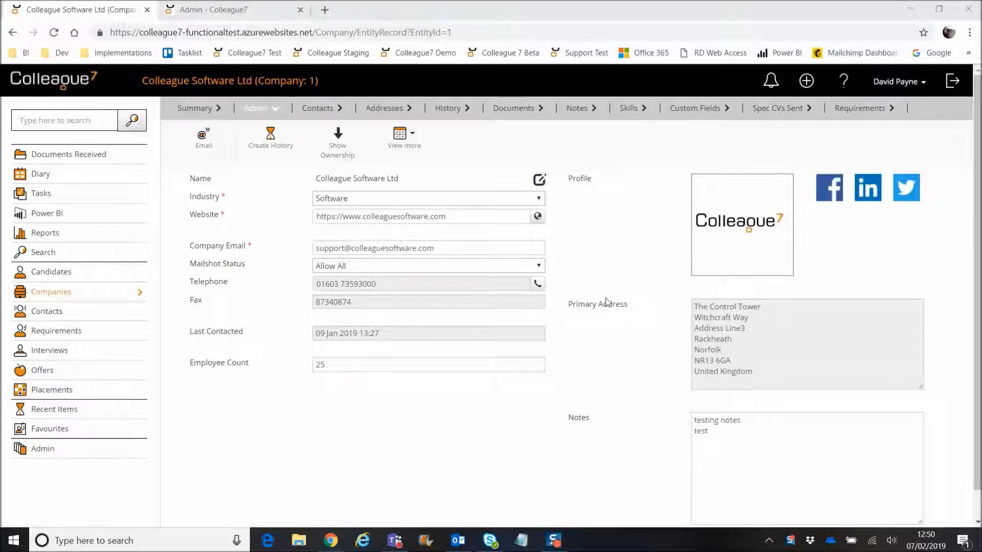
{"action": "left_click", "coordinate": [415, 149]}
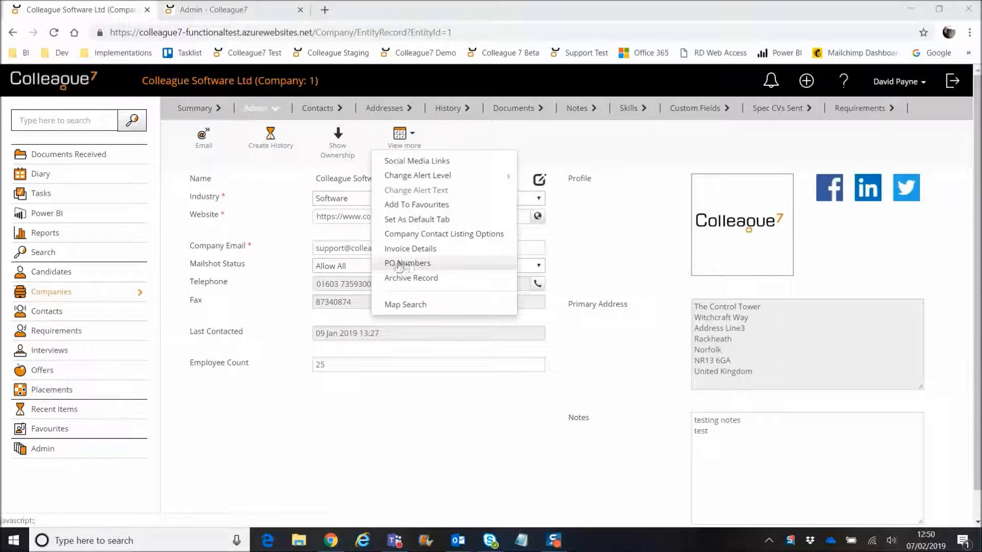
{"action": "left_click", "coordinate": [217, 9]}
{"action": "left_click", "coordinate": [522, 145]}
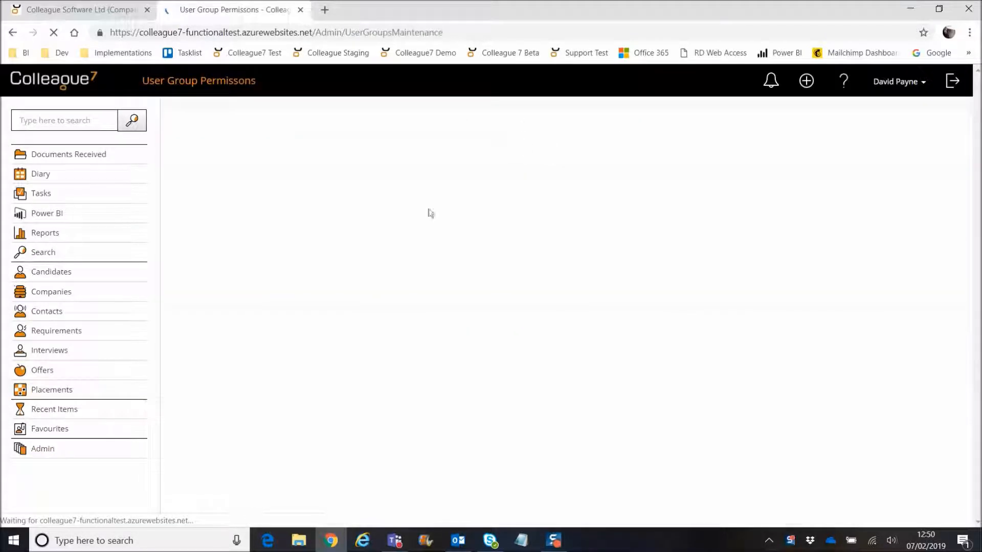
{"action": "left_click", "coordinate": [247, 270]}
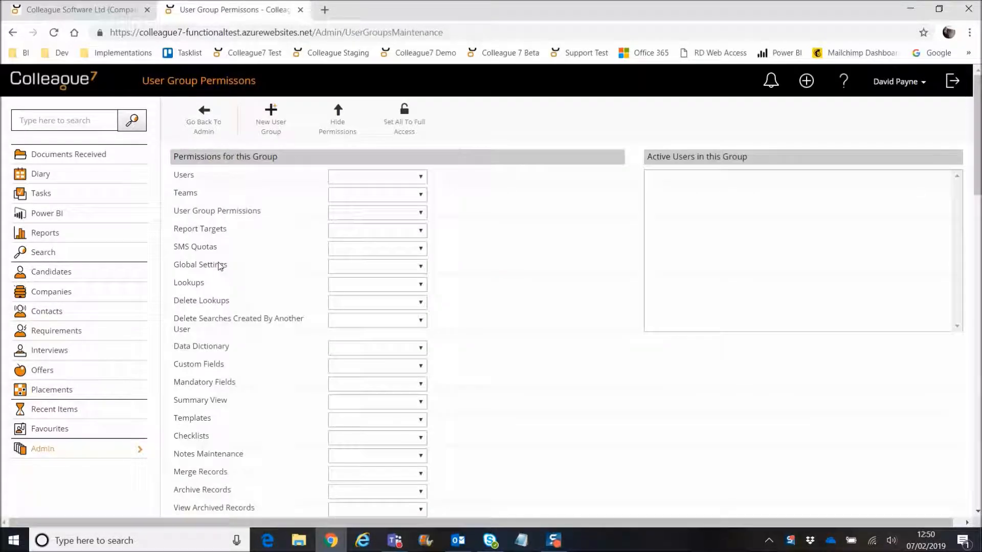
{"action": "scroll", "coordinate": [227, 362], "scroll_direction": "down", "scroll_amount": 7}
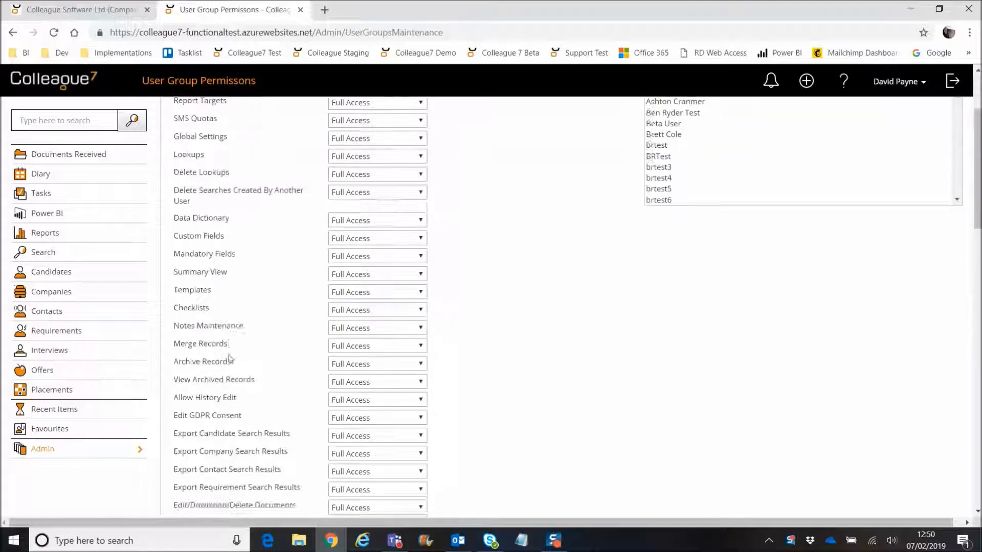
{"action": "scroll", "coordinate": [239, 325], "scroll_direction": "down", "scroll_amount": 1}
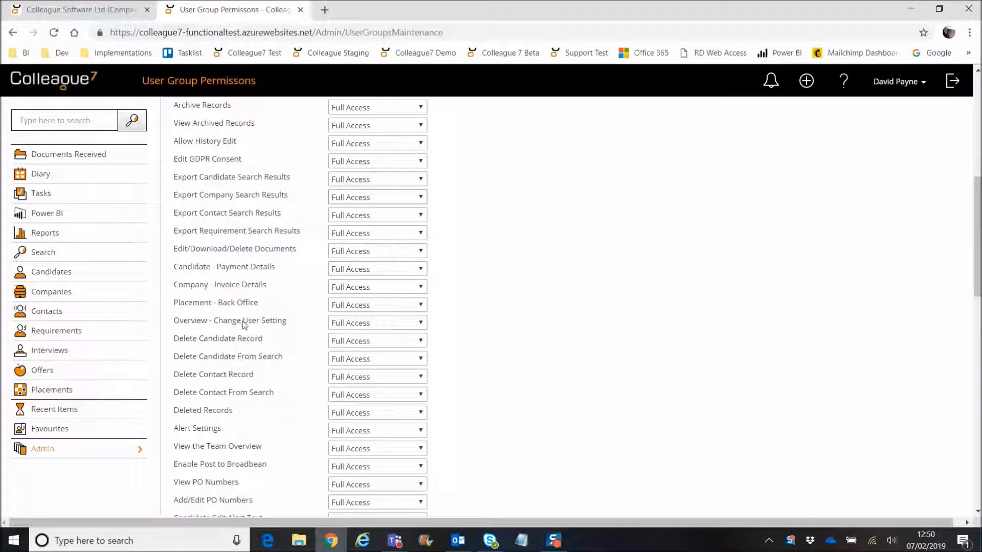
{"action": "scroll", "coordinate": [240, 322], "scroll_direction": "down", "scroll_amount": 2}
{"action": "scroll", "coordinate": [244, 307], "scroll_direction": "down", "scroll_amount": 2}
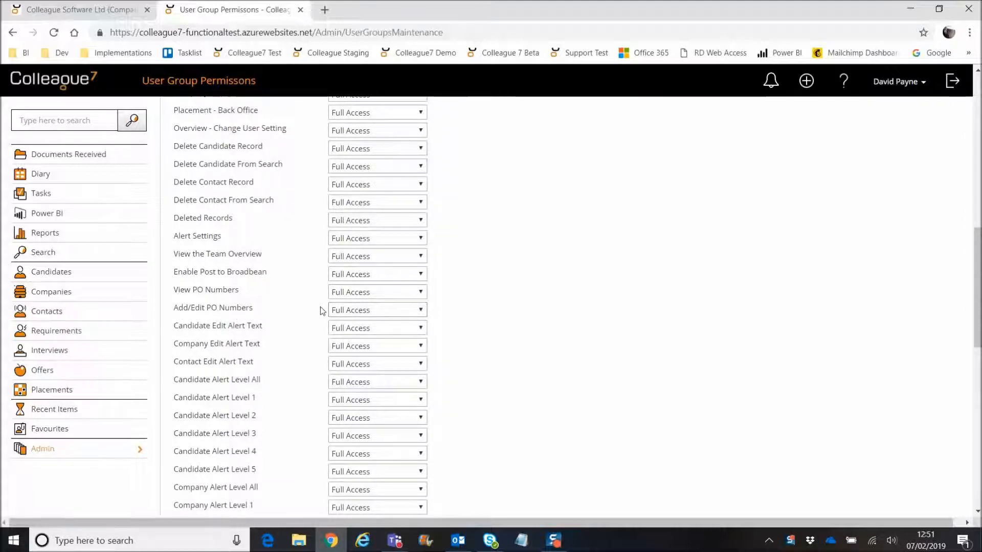
{"action": "left_click", "coordinate": [422, 292]}
{"action": "left_click", "coordinate": [422, 294]}
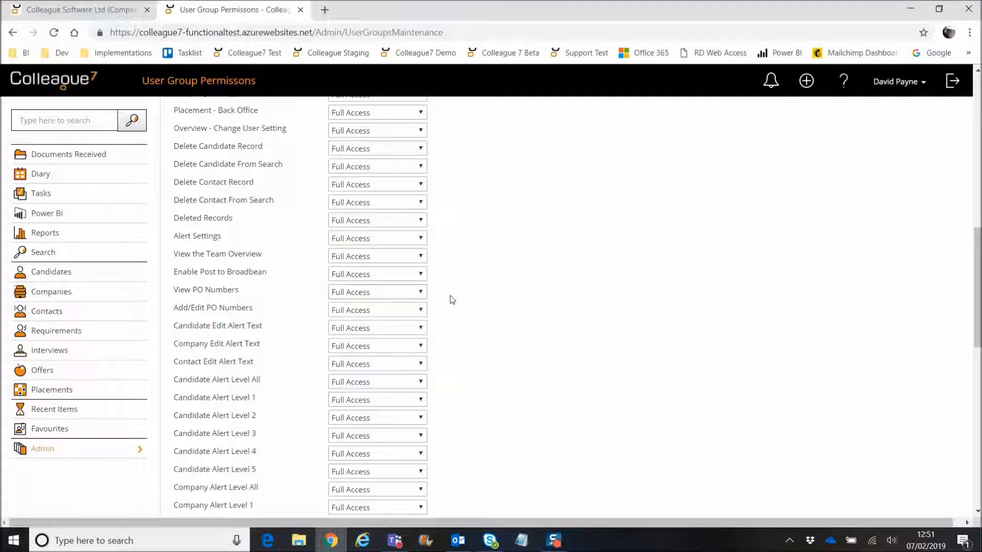
{"action": "left_click", "coordinate": [421, 311]}
{"action": "left_click", "coordinate": [422, 312]}
{"action": "left_click", "coordinate": [420, 292]}
{"action": "left_click", "coordinate": [455, 314]}
{"action": "left_click", "coordinate": [60, 7]}
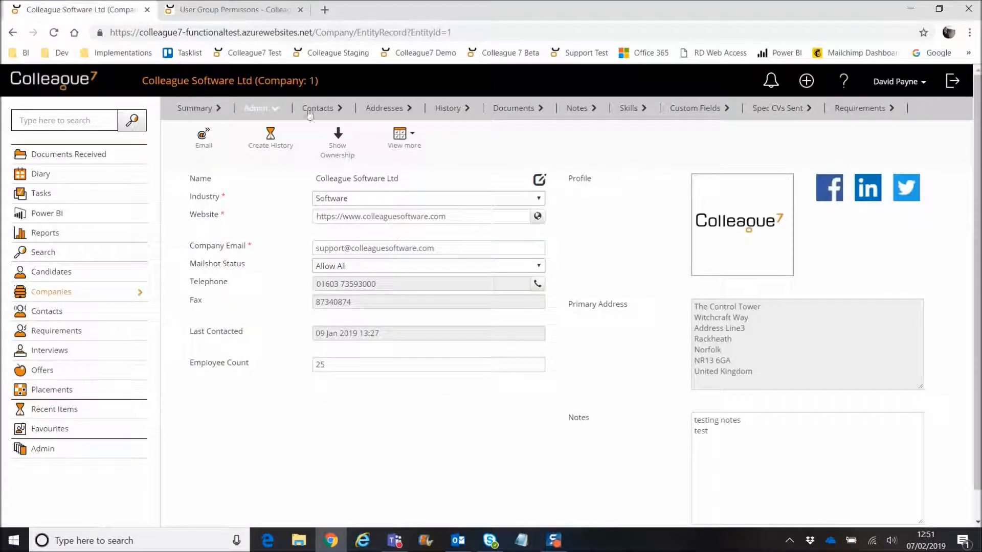
{"action": "left_click", "coordinate": [400, 134]}
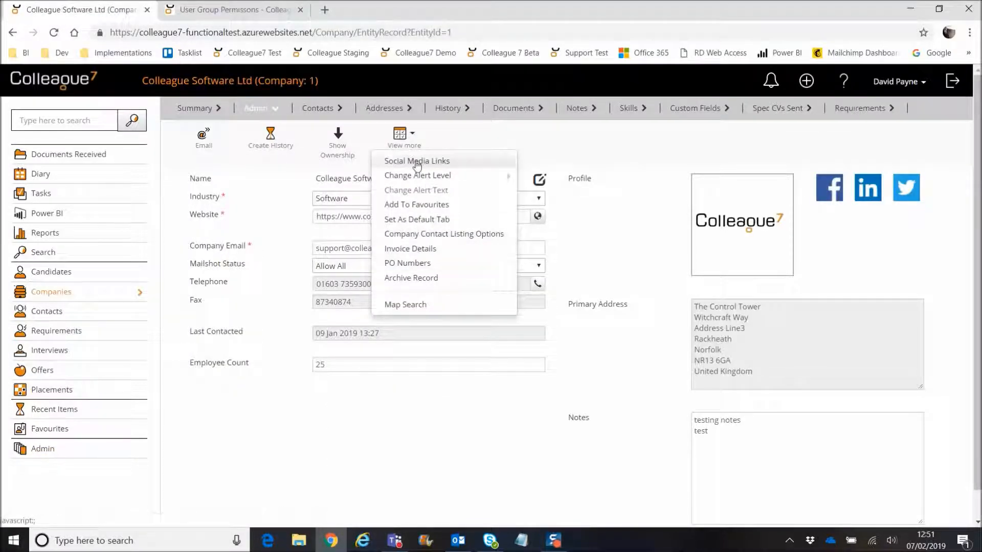
Step: Show the PO Numbers table for Colleague Software Ltd from the record's View more options
{"action": "left_click", "coordinate": [223, 16]}
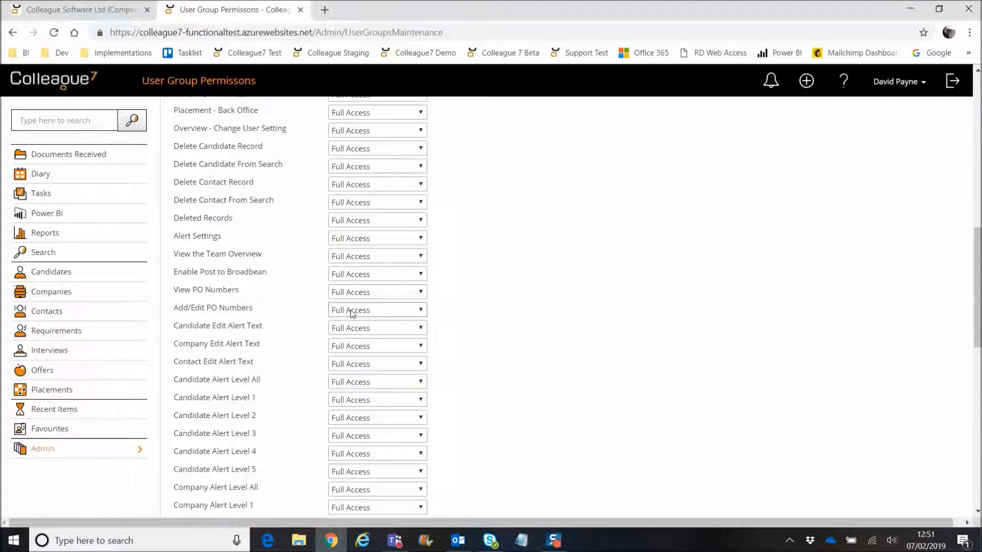
{"action": "left_click", "coordinate": [99, 7]}
{"action": "left_click", "coordinate": [401, 135]}
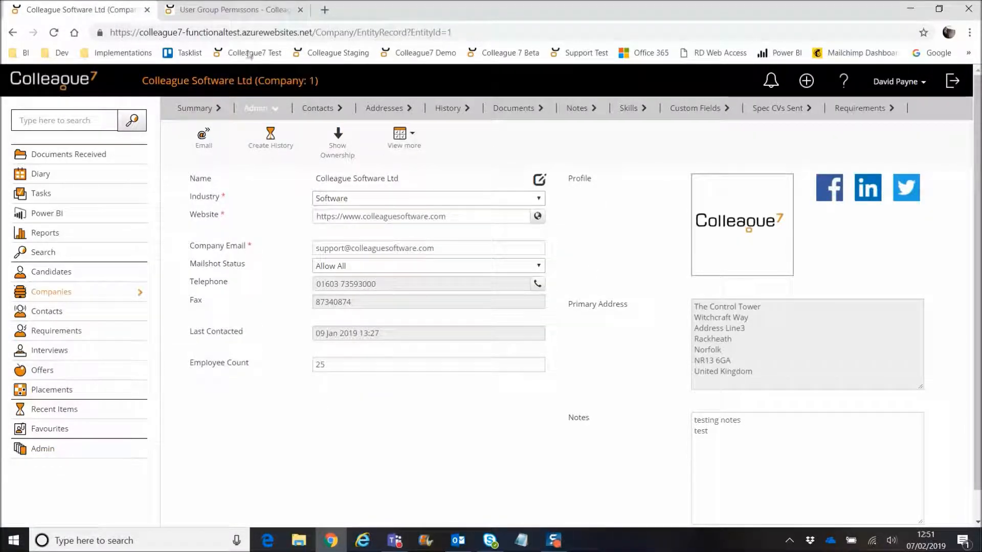
{"action": "left_click", "coordinate": [203, 8]}
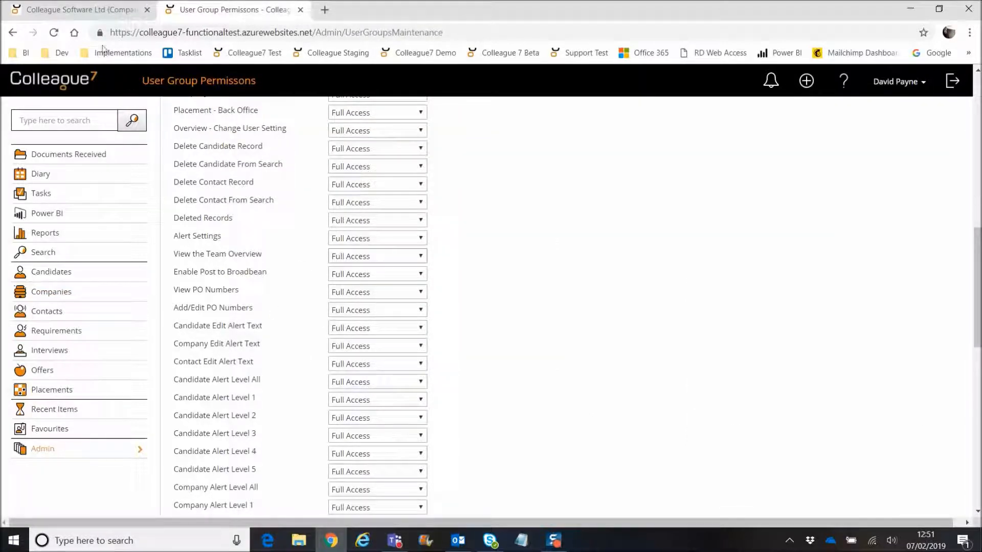
{"action": "left_click", "coordinate": [104, 10]}
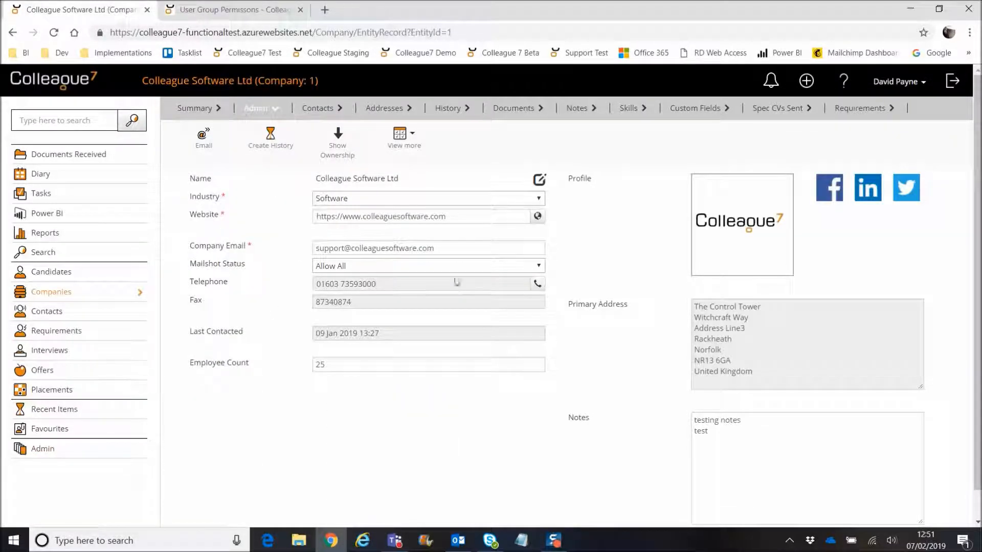
{"action": "left_click", "coordinate": [404, 145]}
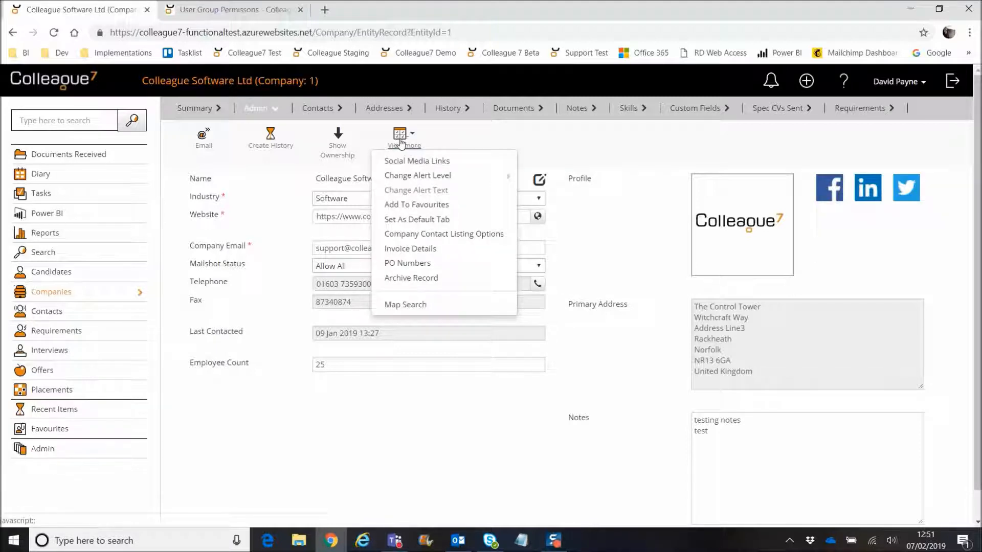
{"action": "left_click", "coordinate": [416, 263]}
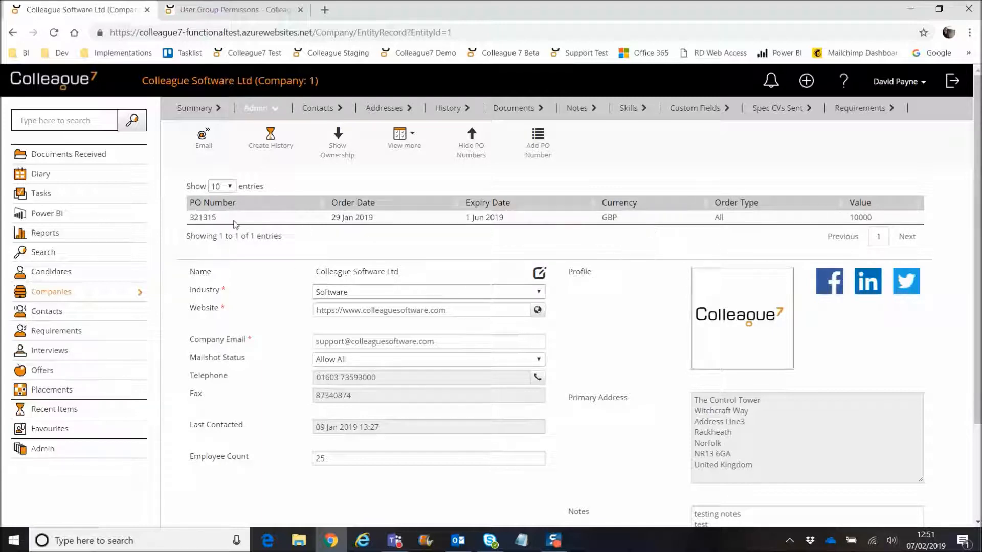
Step: Start new company PO 4567 with order date 21 Feb 2019 and expiry 1 Apr 2019
{"action": "left_click", "coordinate": [305, 220]}
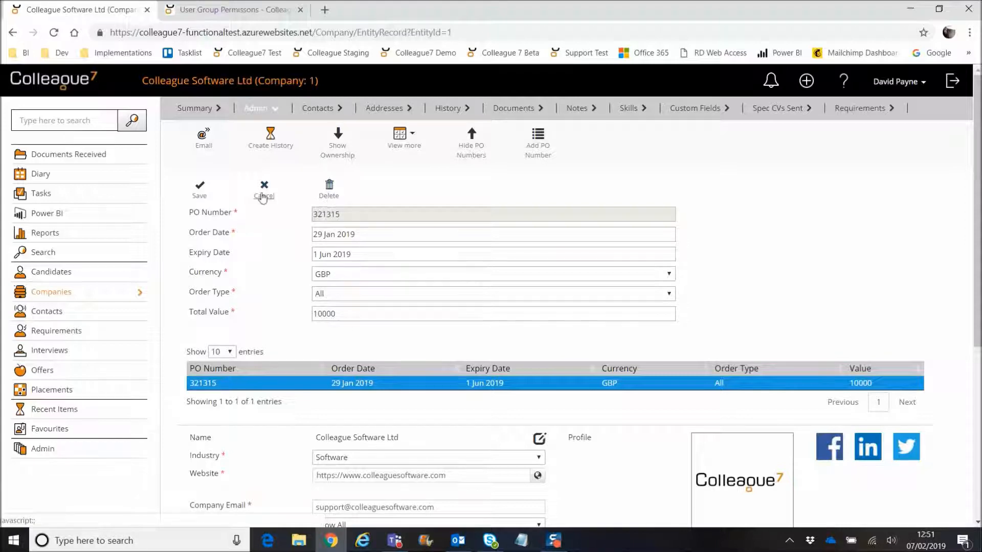
{"action": "left_click", "coordinate": [198, 194]}
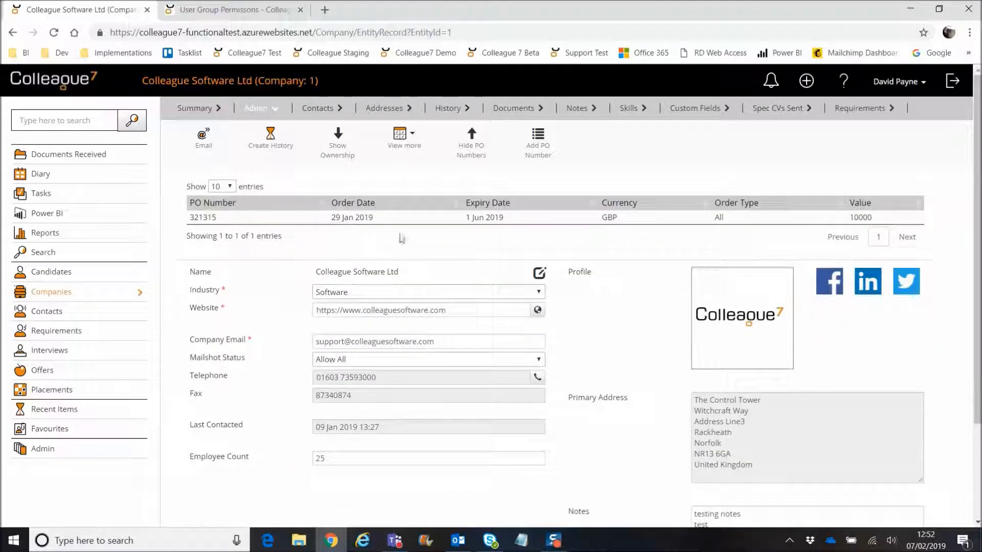
{"action": "left_click", "coordinate": [538, 148]}
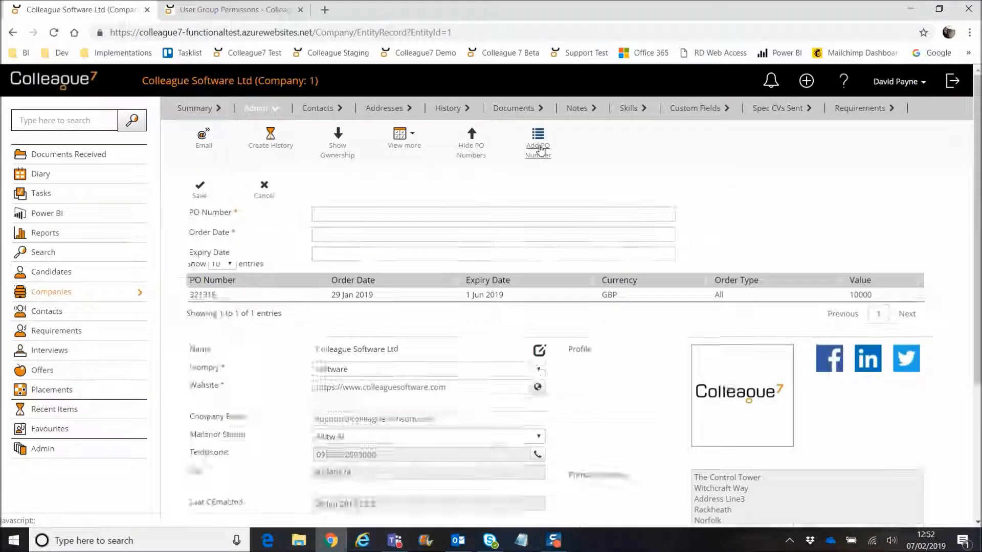
{"action": "left_click", "coordinate": [329, 213]}
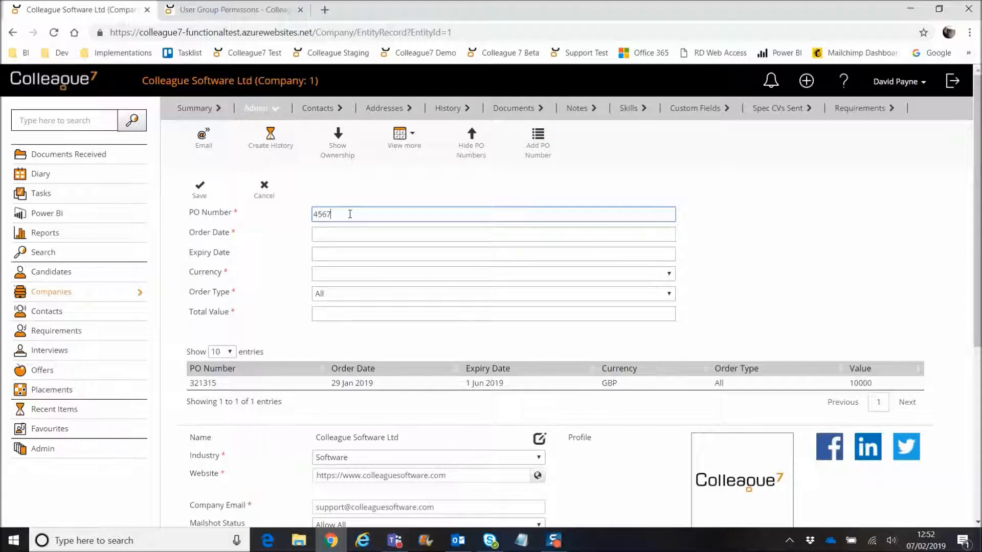
{"action": "left_click", "coordinate": [345, 230]}
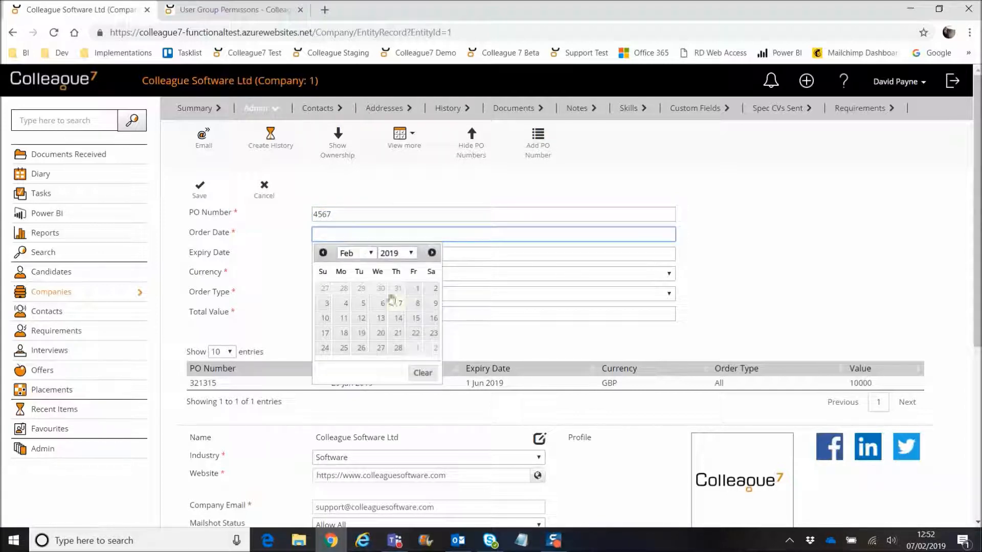
{"action": "left_click", "coordinate": [398, 334]}
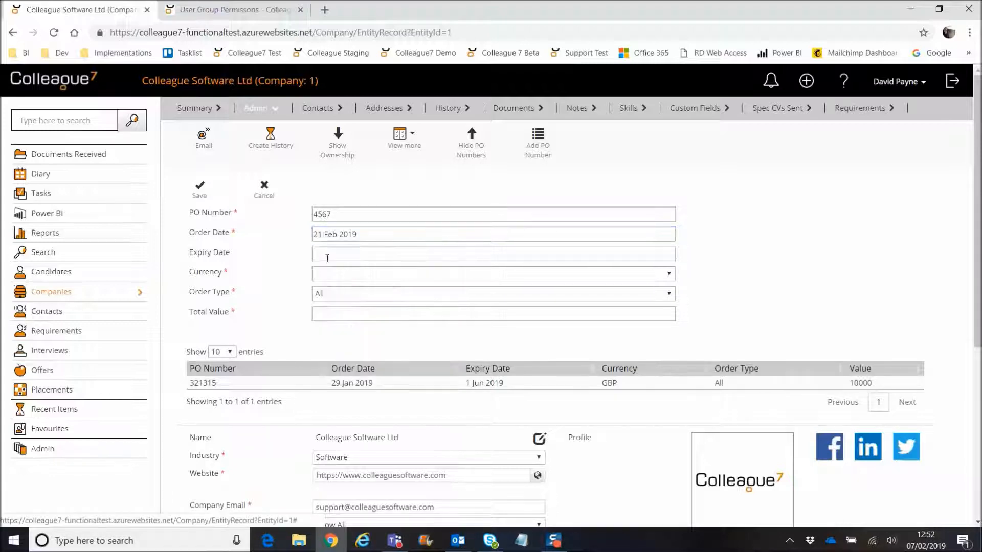
{"action": "left_click", "coordinate": [394, 254]}
{"action": "left_click", "coordinate": [375, 275]}
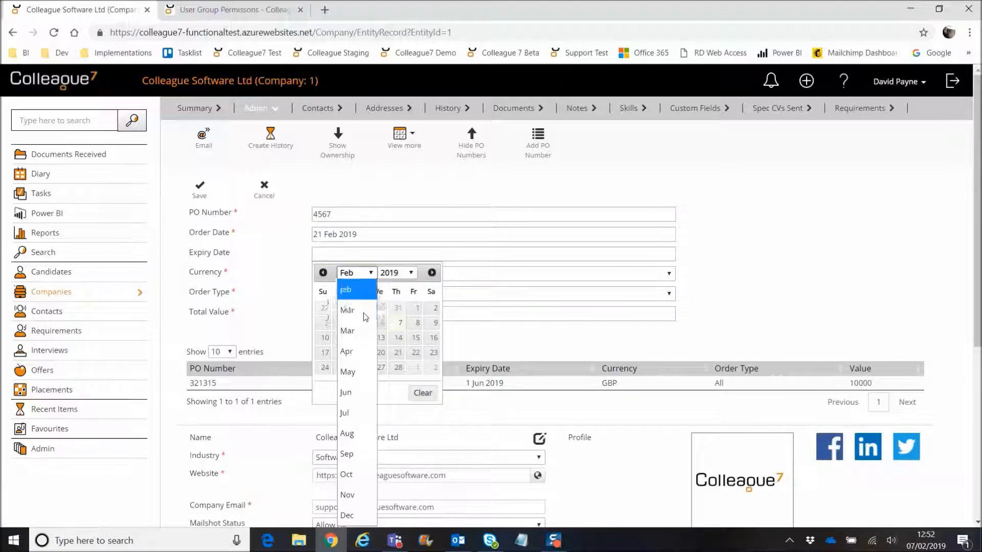
{"action": "left_click", "coordinate": [360, 350]}
{"action": "left_click", "coordinate": [345, 308]}
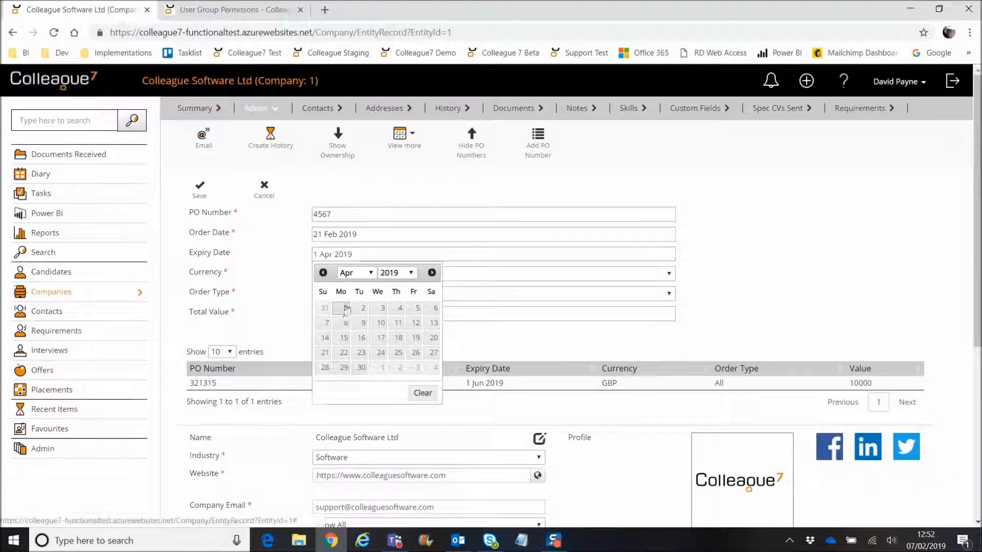
Step: Set currency GBP, order type All and total value 25000, save, and hide the PO list
{"action": "left_click", "coordinate": [335, 275]}
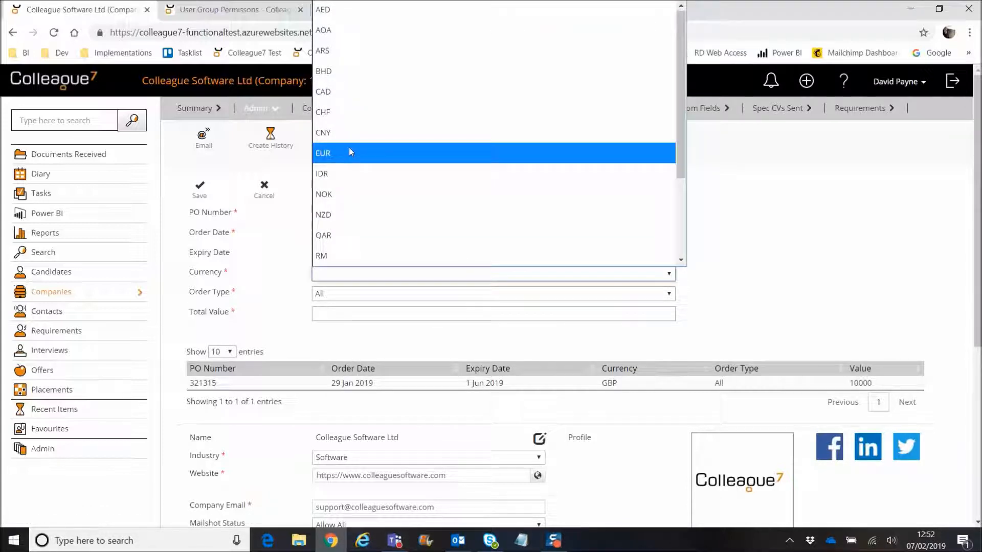
{"action": "scroll", "coordinate": [348, 153], "scroll_direction": "down", "scroll_amount": 2}
{"action": "left_click", "coordinate": [353, 255]}
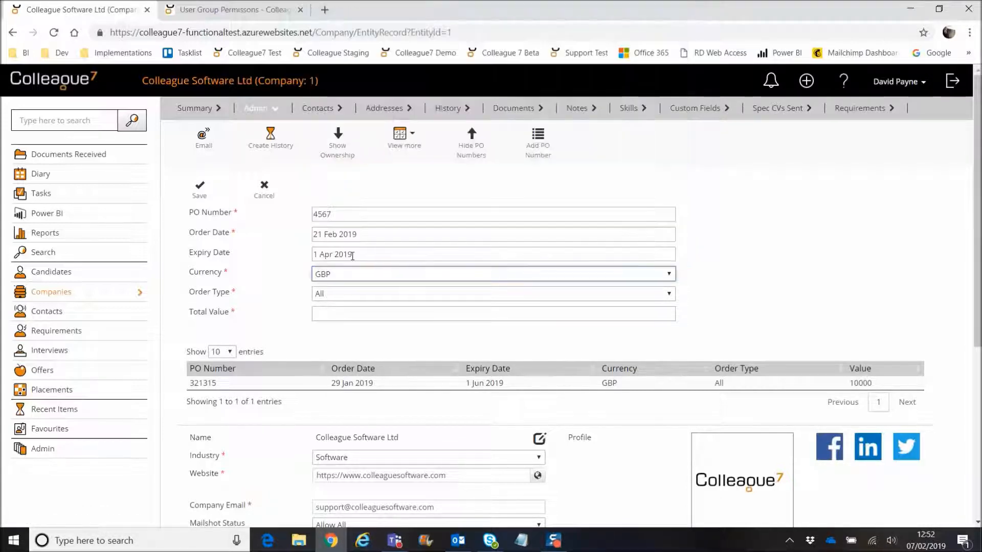
{"action": "left_click", "coordinate": [327, 296]}
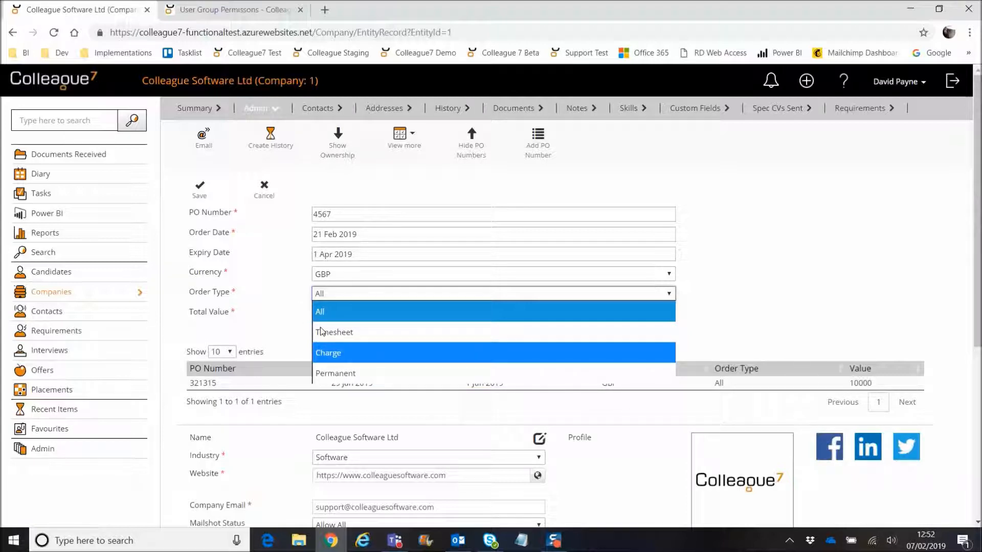
{"action": "left_click", "coordinate": [288, 313]}
{"action": "left_click", "coordinate": [341, 313]}
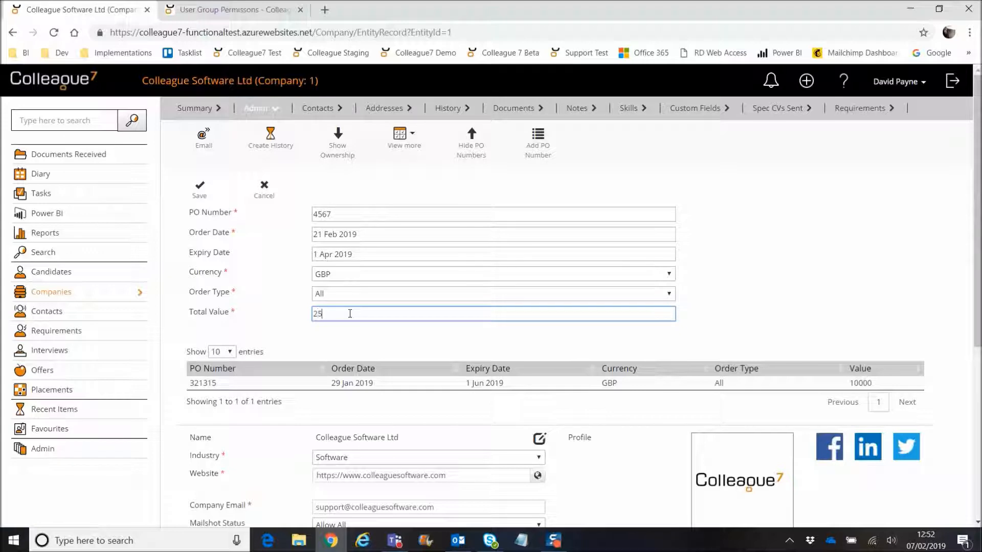
{"action": "type", "text": "25000"}
{"action": "left_click", "coordinate": [200, 186]}
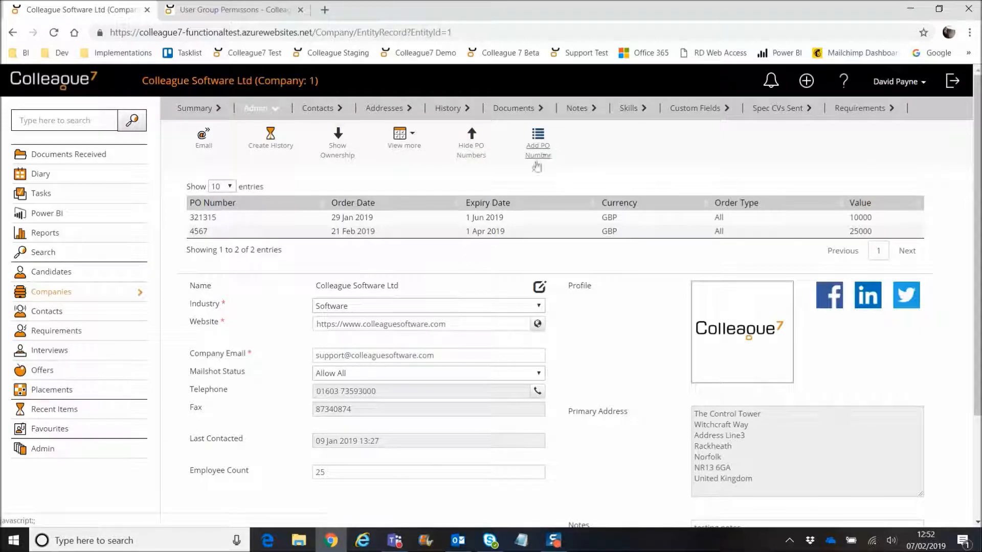
{"action": "left_click", "coordinate": [470, 153]}
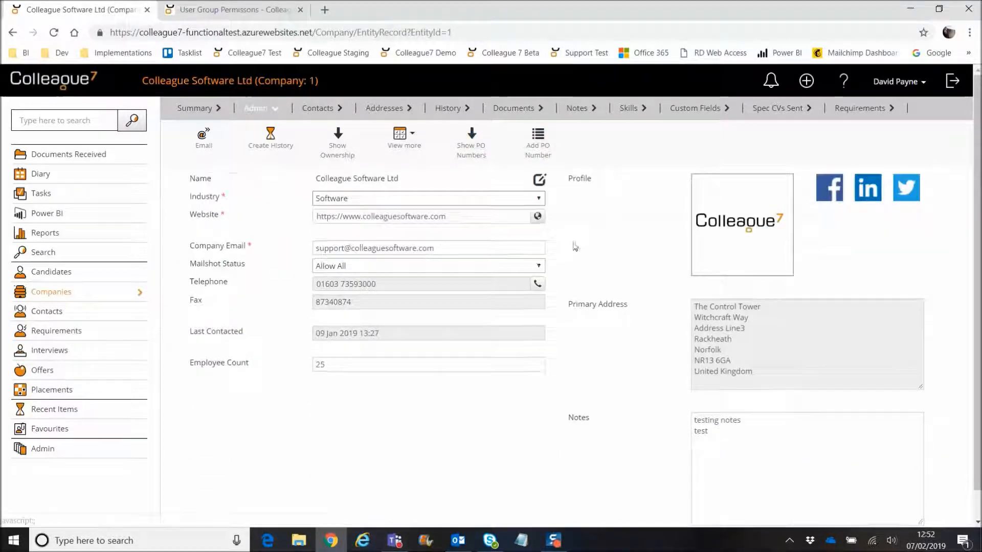
Step: Open placement 959 from the company's Requirements list
{"action": "left_click", "coordinate": [860, 109]}
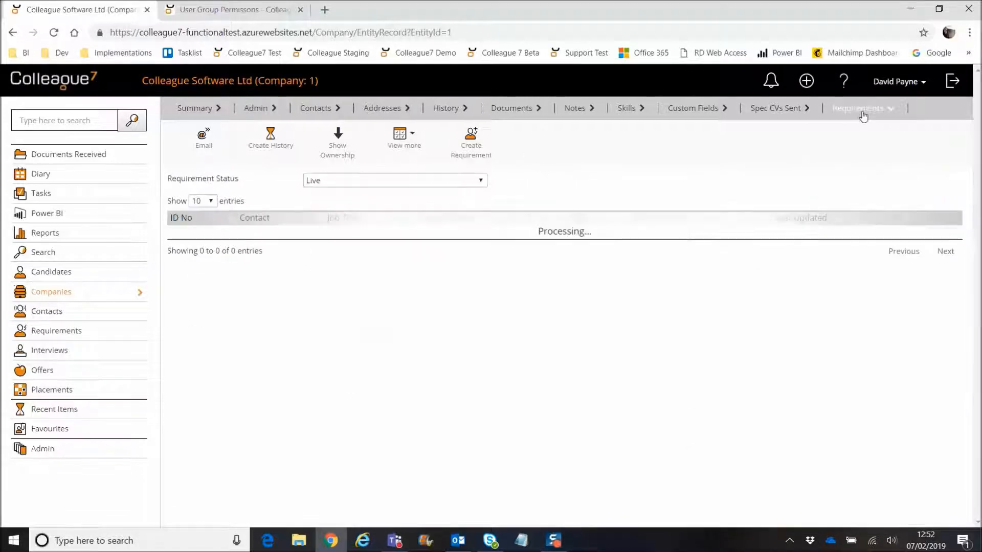
{"action": "left_click", "coordinate": [942, 233]}
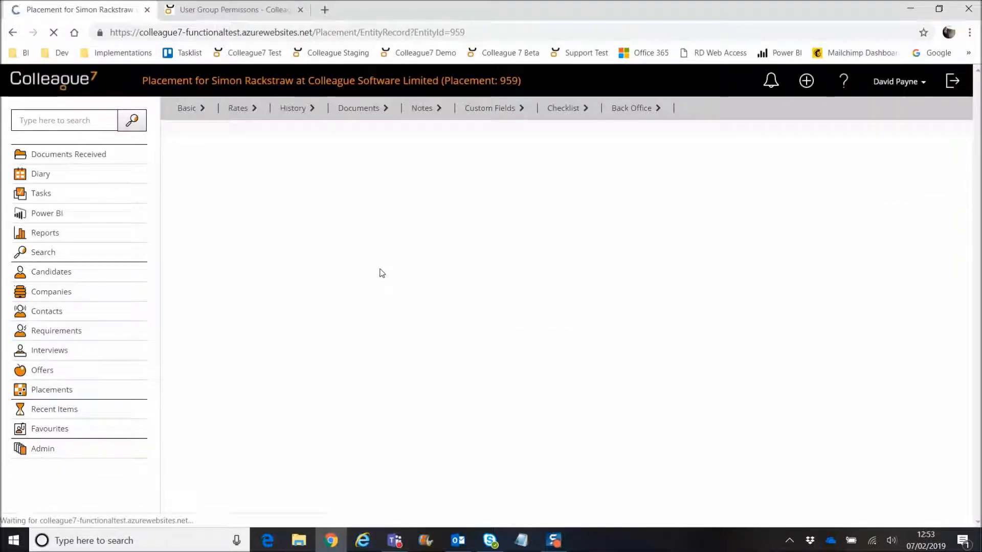
Step: Show placement 959's PO numbers and open Timesheet PO 321315, then cancel without saving
{"action": "left_click", "coordinate": [473, 141]}
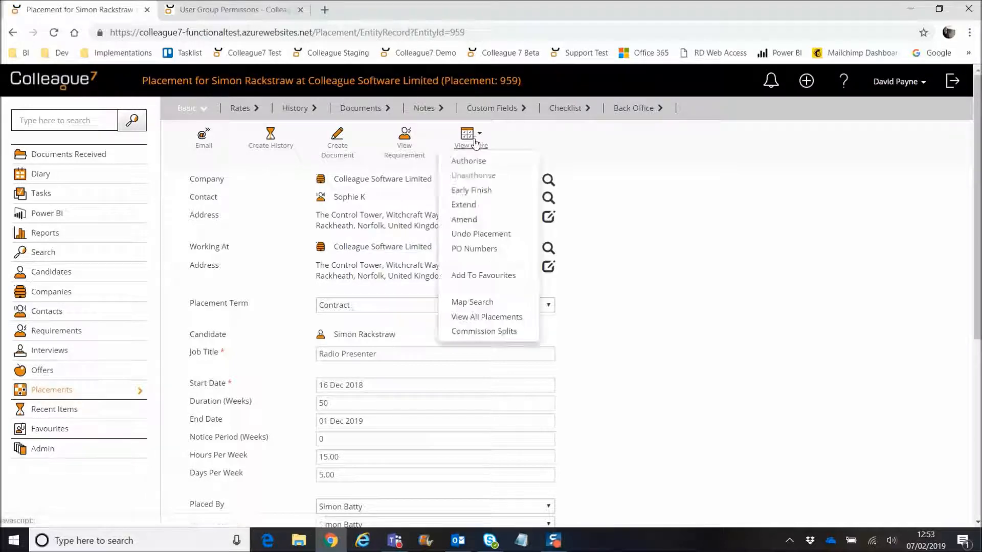
{"action": "left_click", "coordinate": [485, 252]}
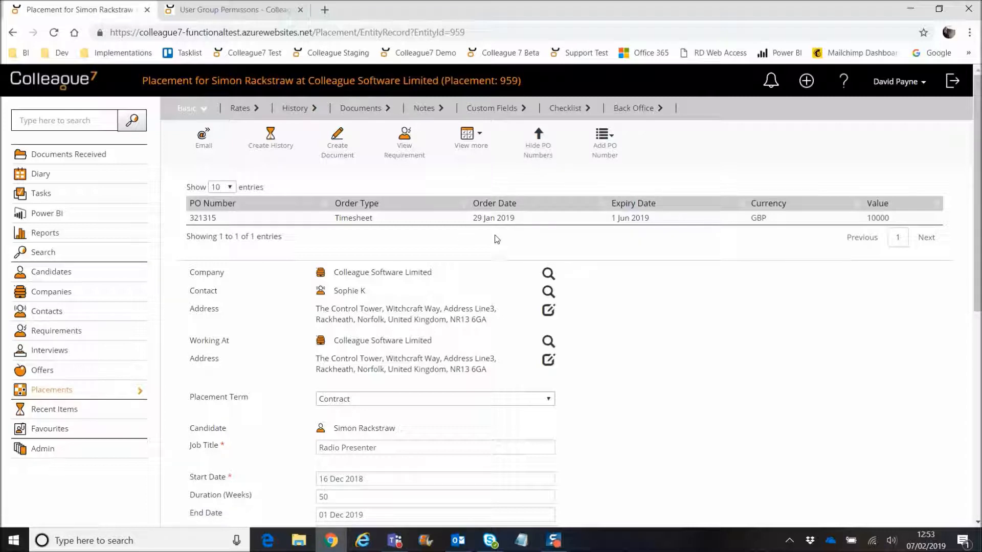
{"action": "left_click", "coordinate": [605, 154]}
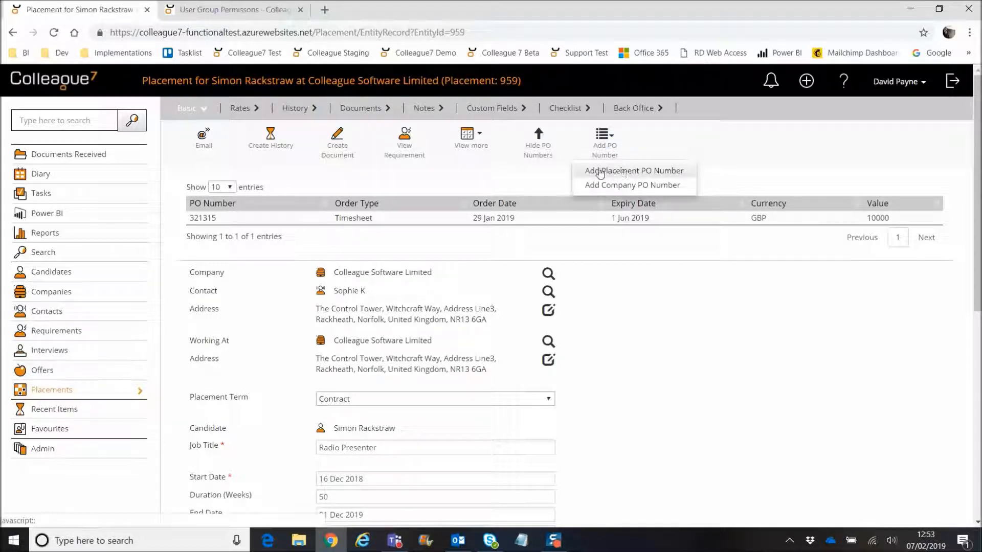
{"action": "left_click", "coordinate": [538, 143]}
{"action": "mouse_move", "coordinate": [470, 142]}
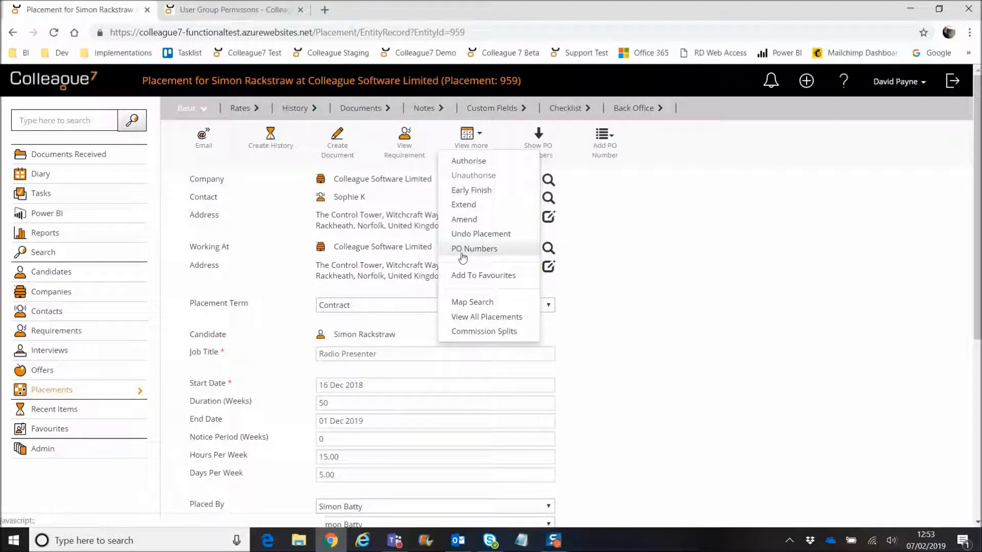
{"action": "left_click", "coordinate": [483, 250]}
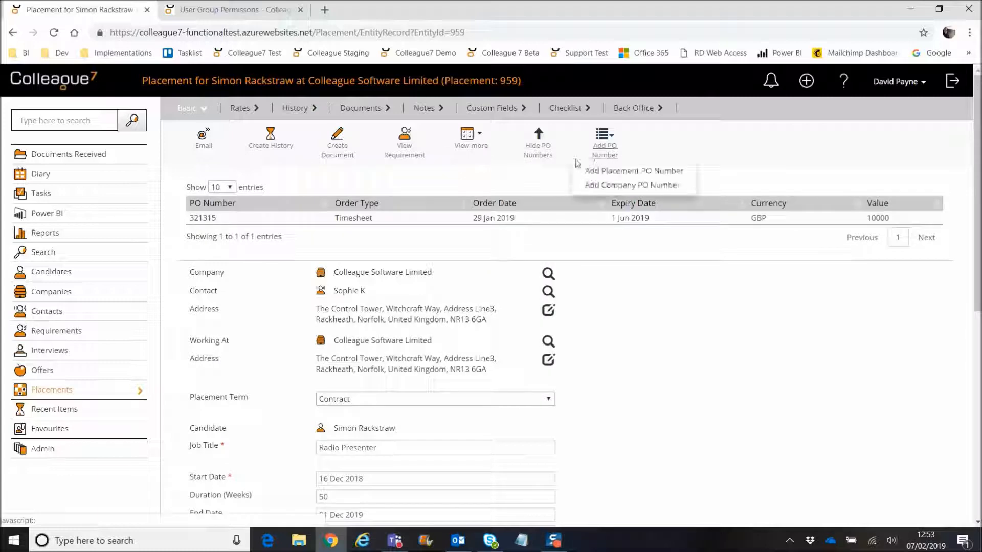
{"action": "mouse_move", "coordinate": [609, 130]}
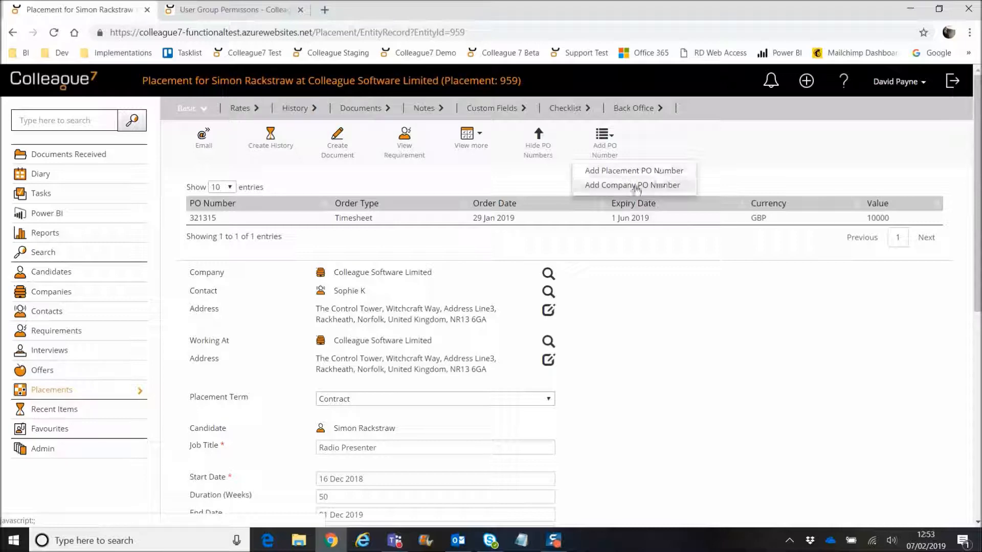
{"action": "left_click", "coordinate": [416, 219]}
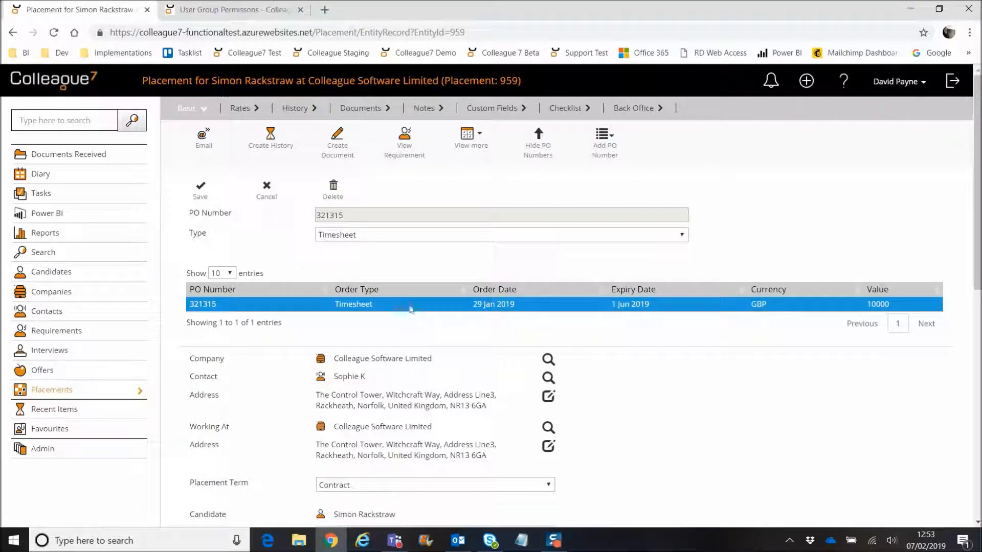
{"action": "left_click", "coordinate": [266, 193]}
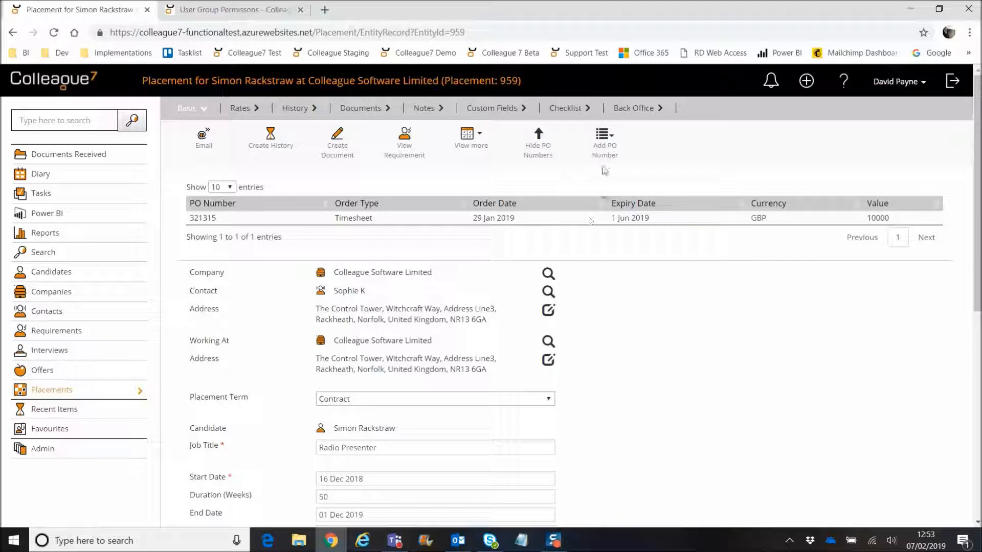
Step: Attach existing company PO 4567 (GBP 25000) to placement 959's PO numbers
{"action": "left_click", "coordinate": [604, 137]}
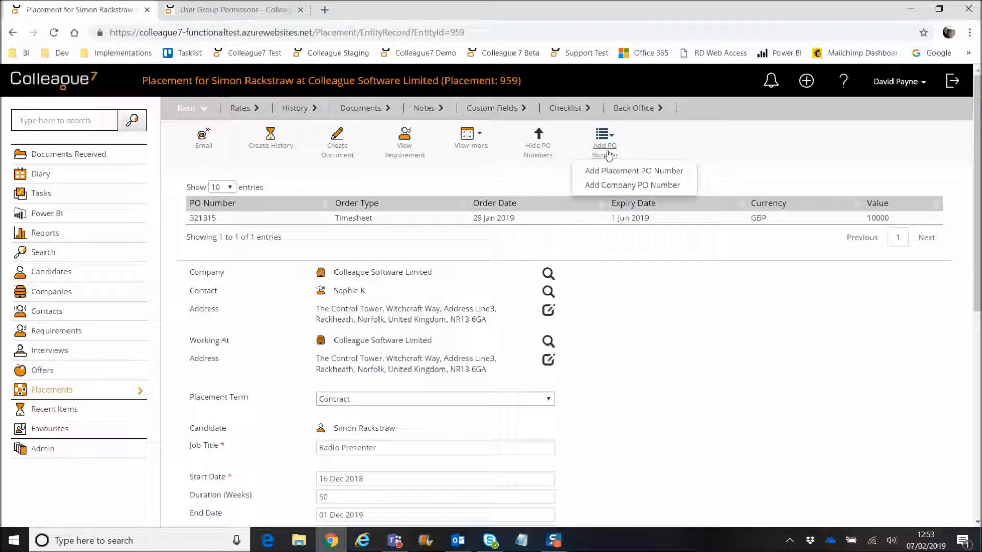
{"action": "left_click", "coordinate": [613, 187]}
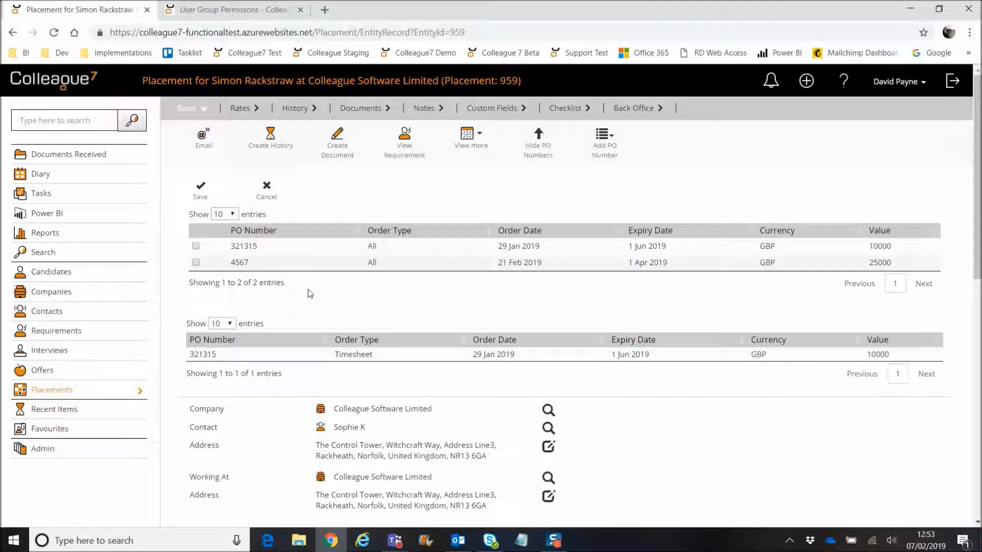
{"action": "left_click", "coordinate": [196, 262]}
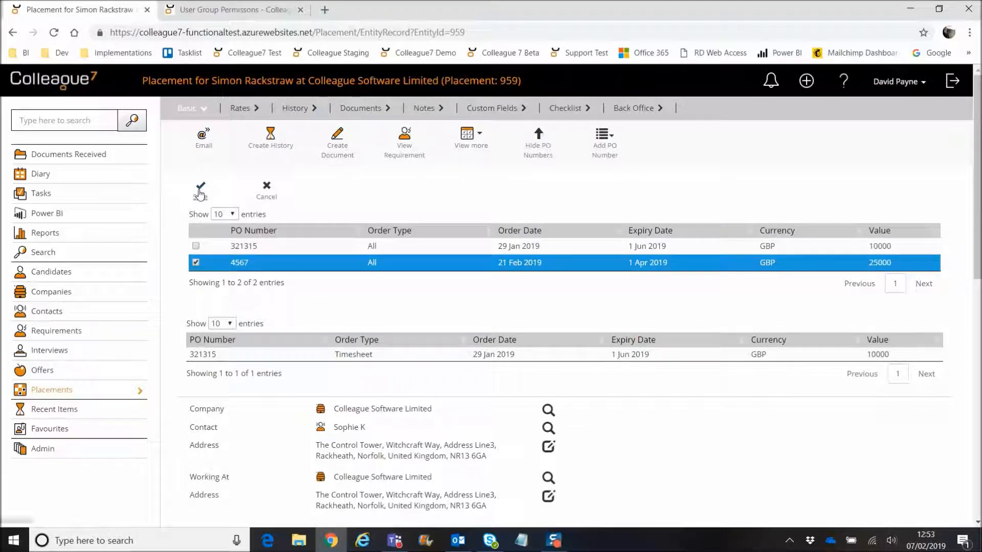
{"action": "left_click", "coordinate": [285, 197]}
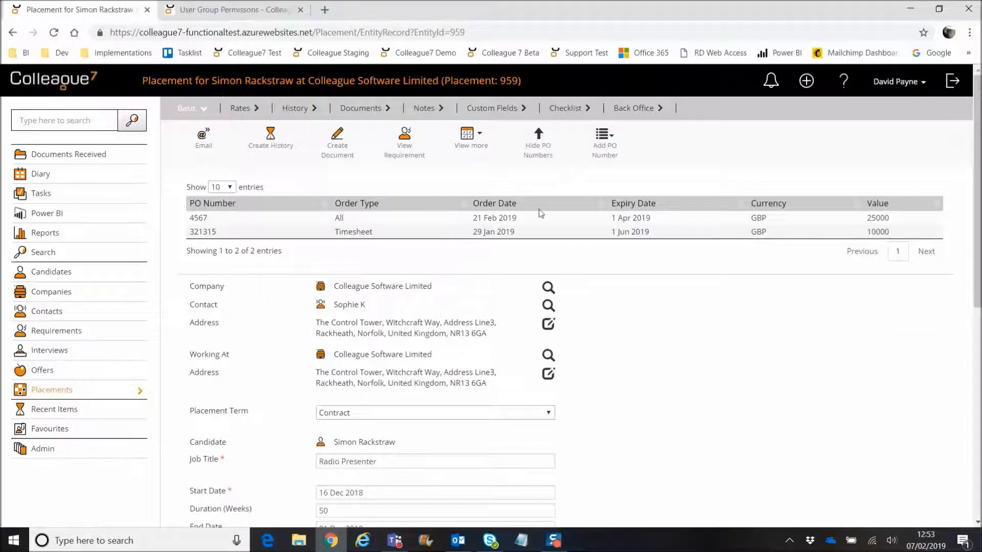
{"action": "left_click", "coordinate": [609, 150]}
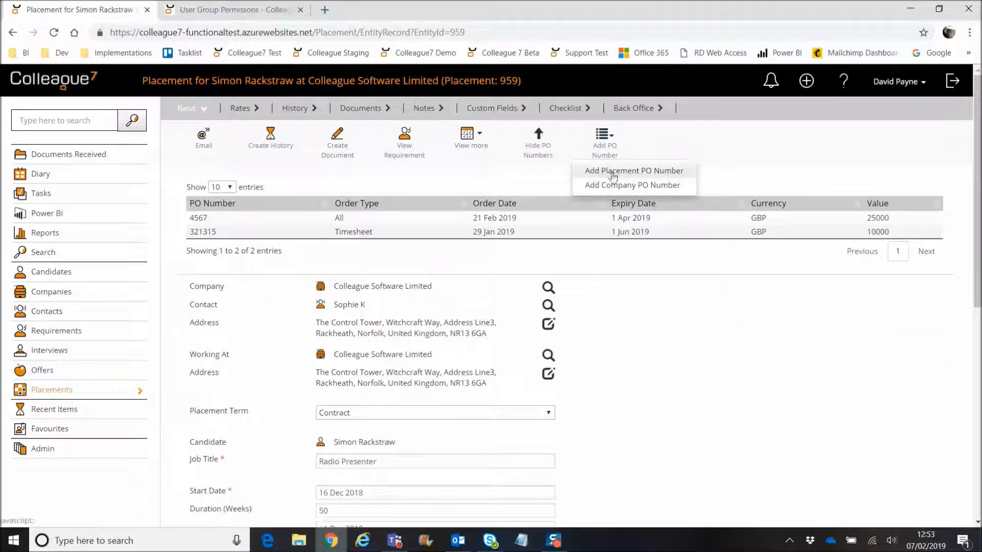
{"action": "left_click", "coordinate": [628, 171]}
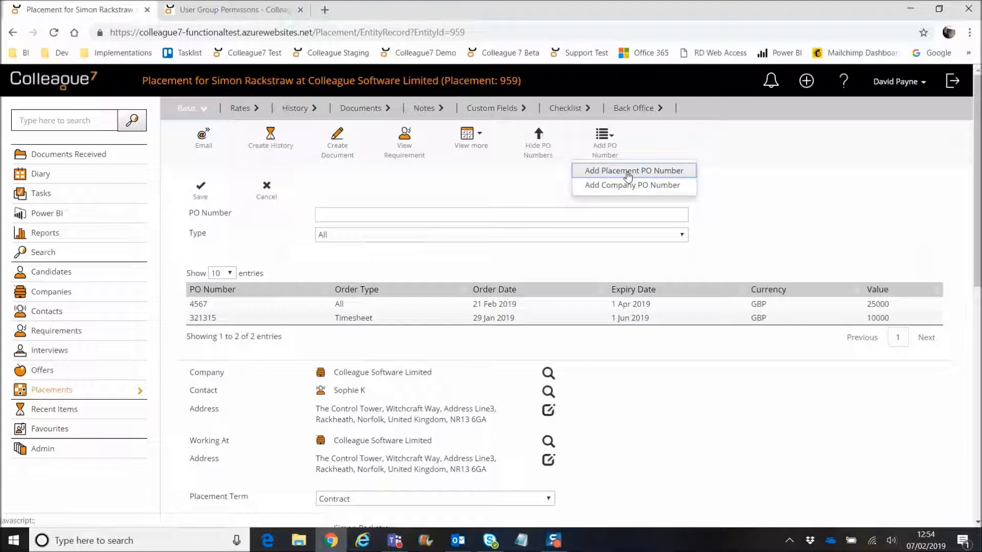
{"action": "left_click", "coordinate": [408, 219]}
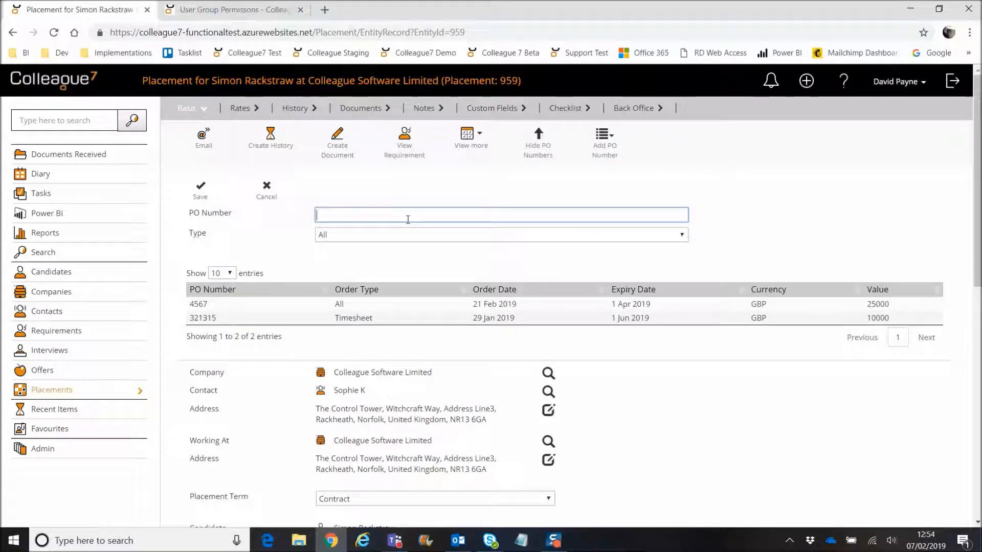
{"action": "left_click", "coordinate": [365, 236]}
{"action": "left_click", "coordinate": [359, 254]}
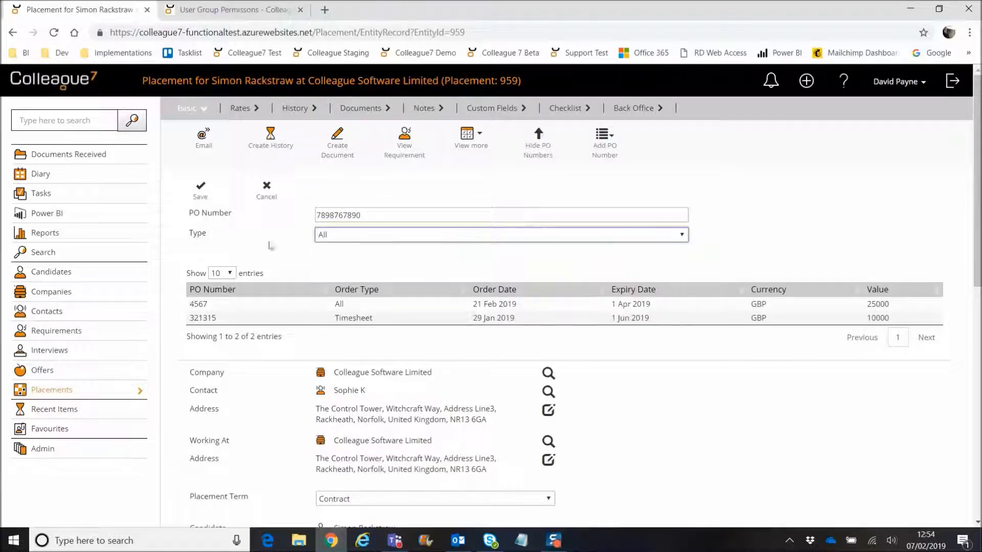
{"action": "left_click", "coordinate": [200, 189]}
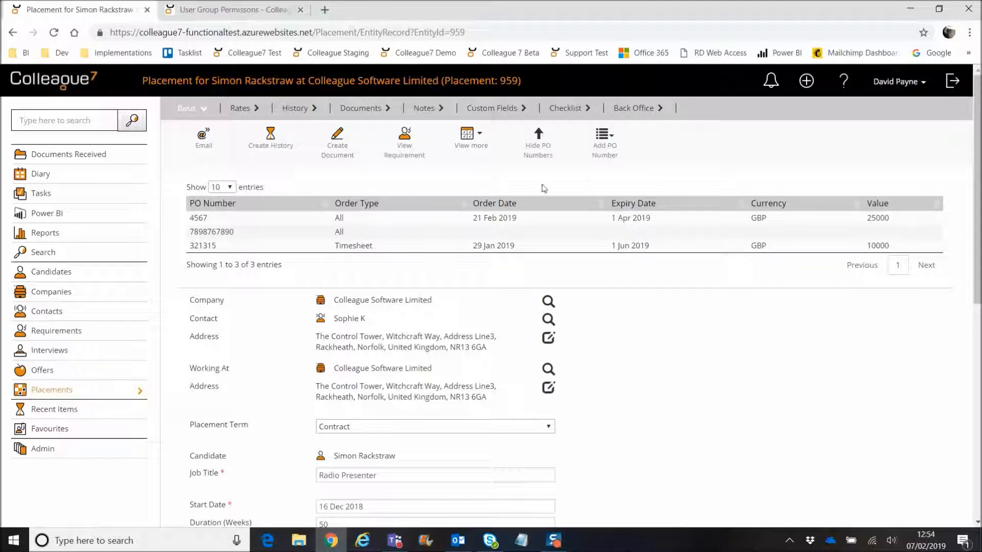
{"action": "left_click", "coordinate": [537, 147]}
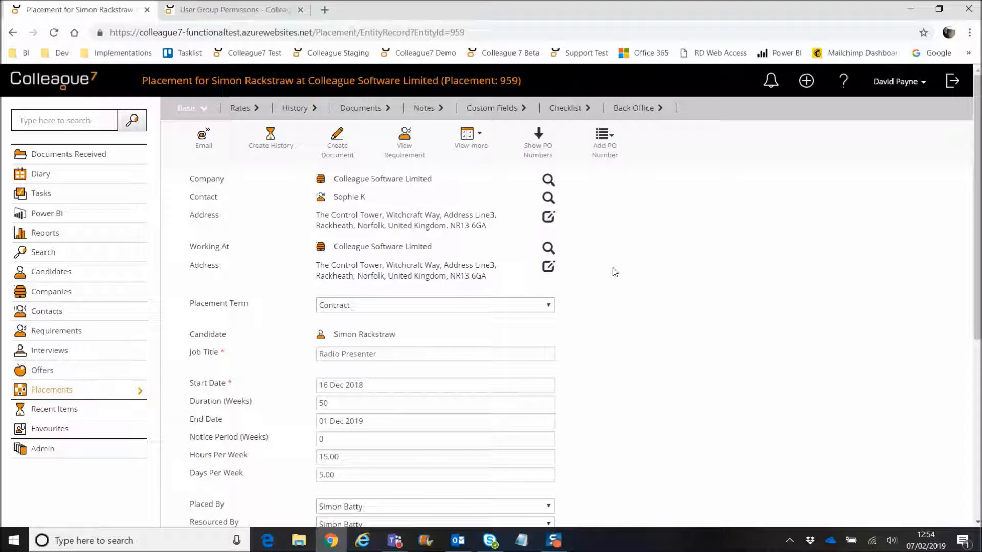
Step: Show and then hide the placement's PO numbers table again
{"action": "left_click", "coordinate": [538, 148]}
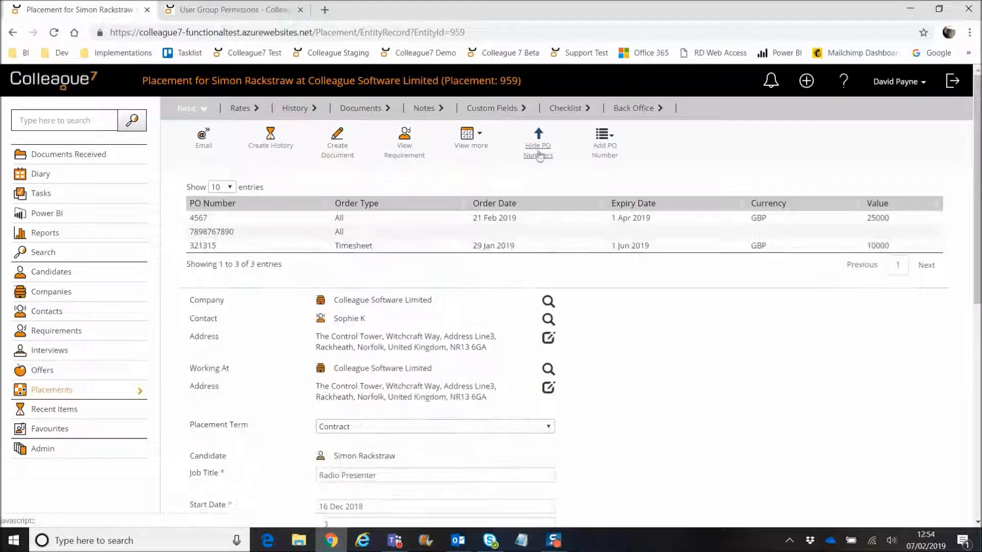
{"action": "left_click", "coordinate": [552, 162]}
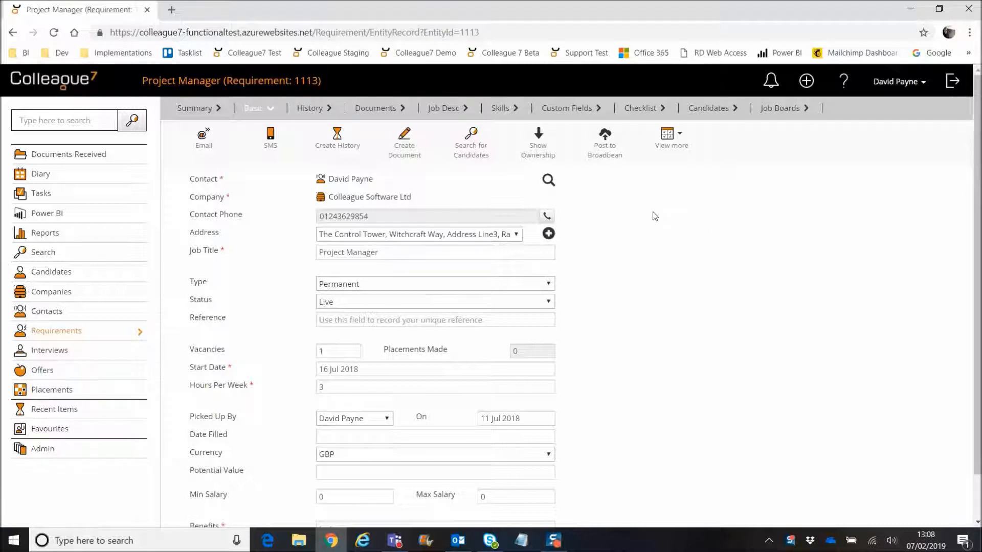
Step: Decline reposting requirement 1113 to Broadbean and view its two Job Boards postings
{"action": "left_click", "coordinate": [607, 152]}
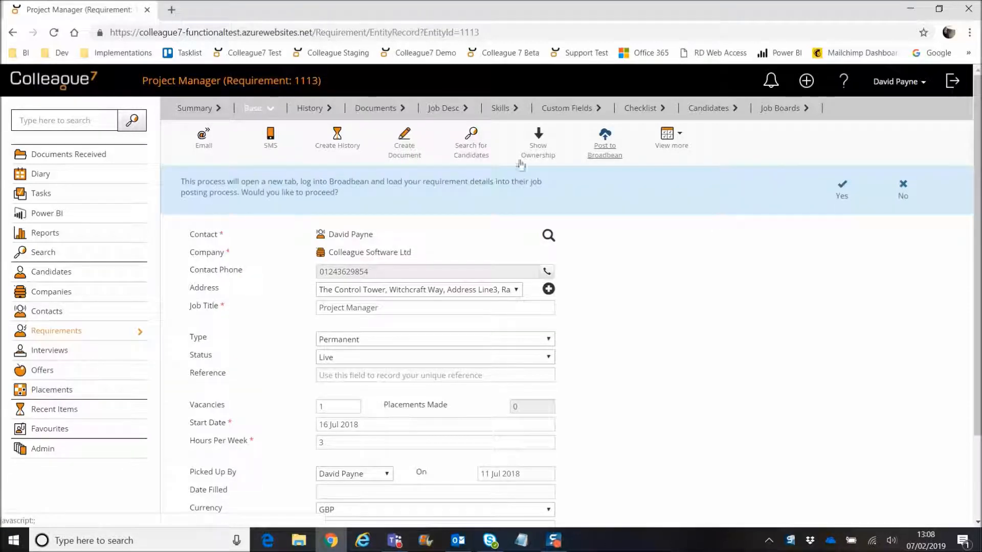
{"action": "left_click", "coordinate": [901, 193]}
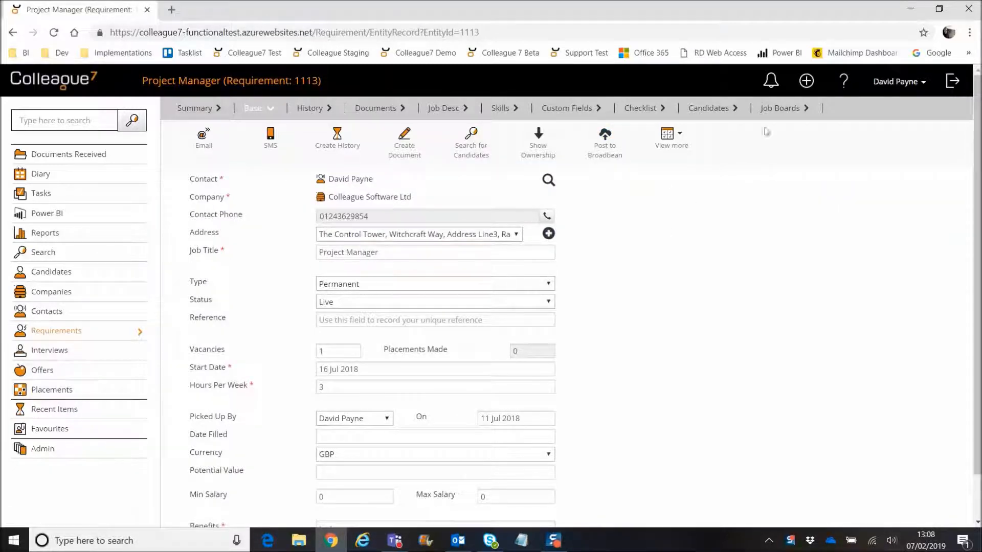
{"action": "left_click", "coordinate": [777, 108]}
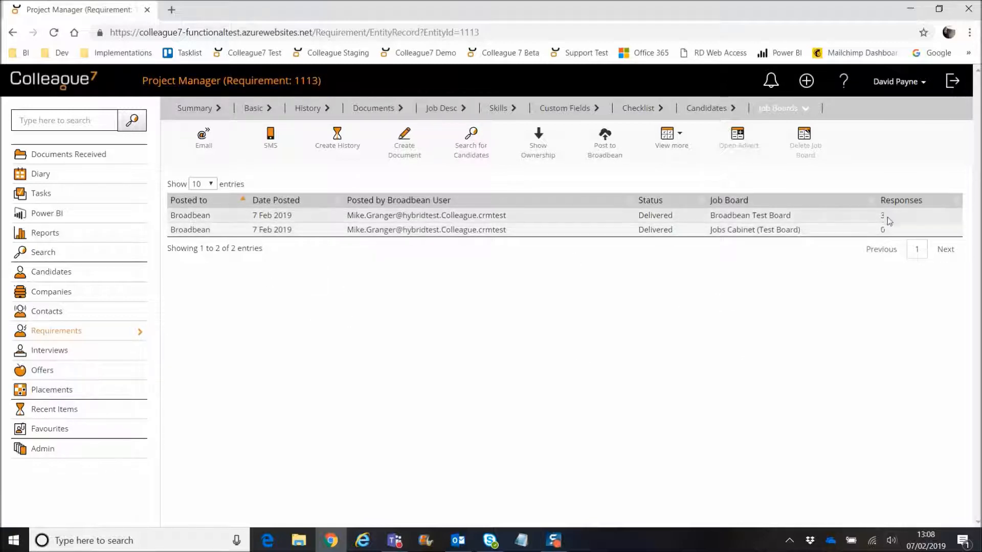
Step: Download the CVs of two Broadbean Test Board applicants, then hide the applicants list
{"action": "left_click", "coordinate": [590, 216]}
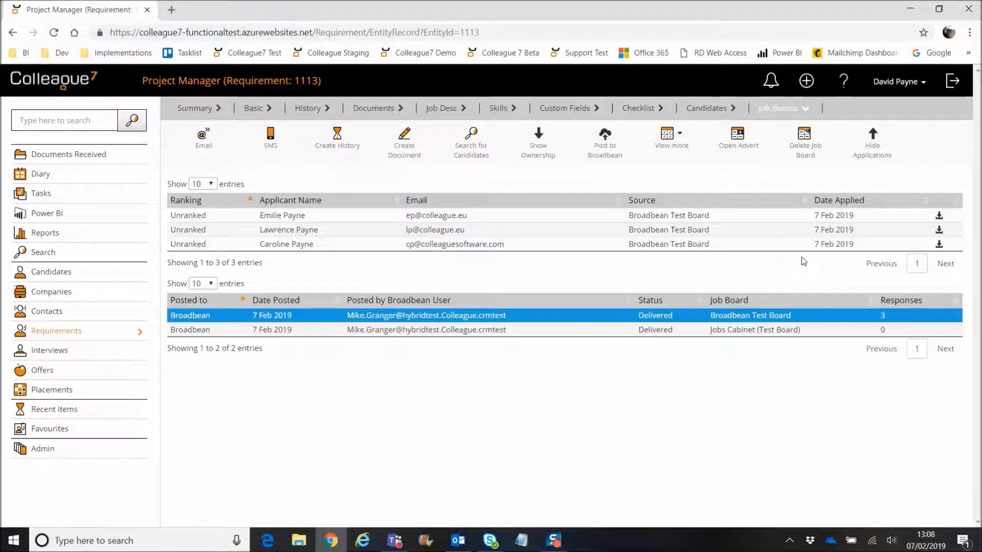
{"action": "left_click", "coordinate": [940, 217]}
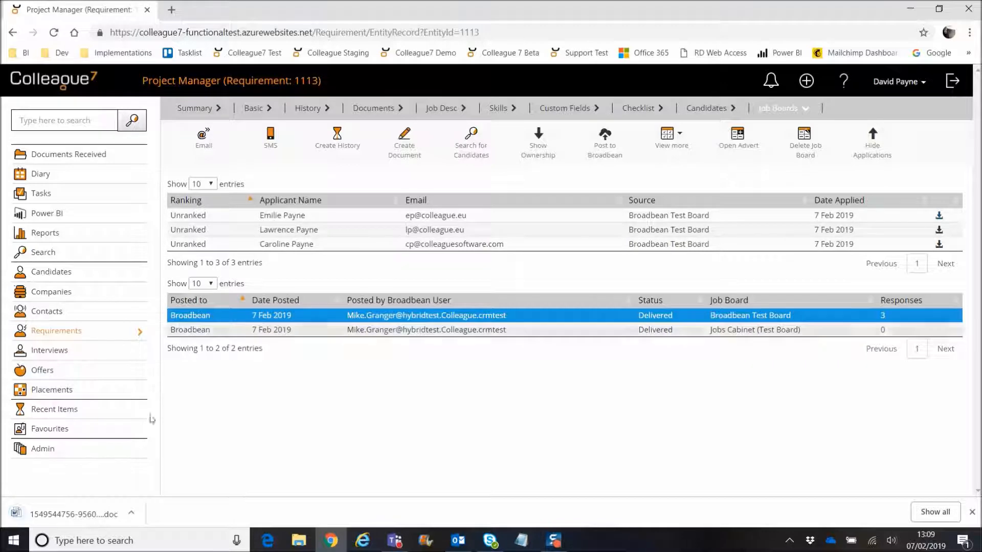
{"action": "left_click", "coordinate": [939, 229]}
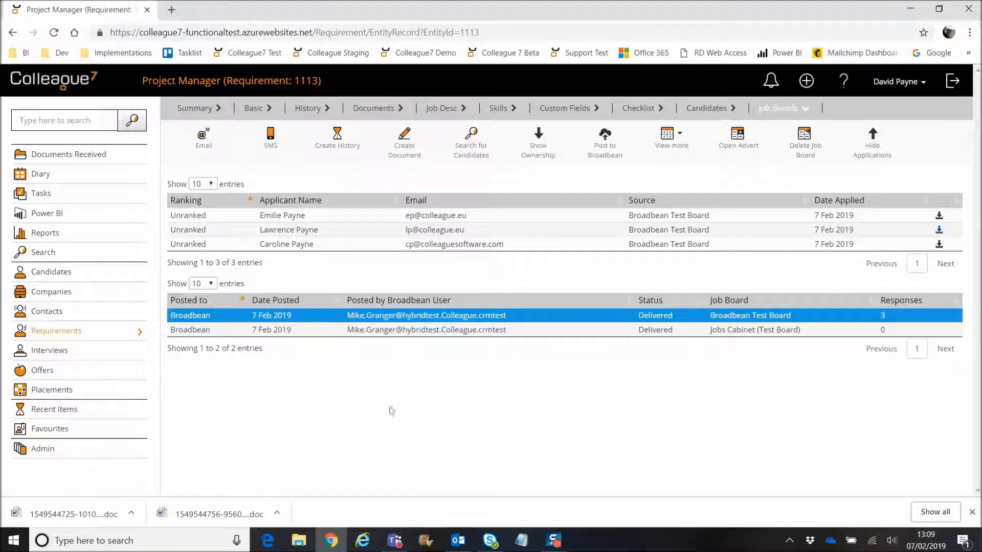
{"action": "left_click", "coordinate": [972, 512]}
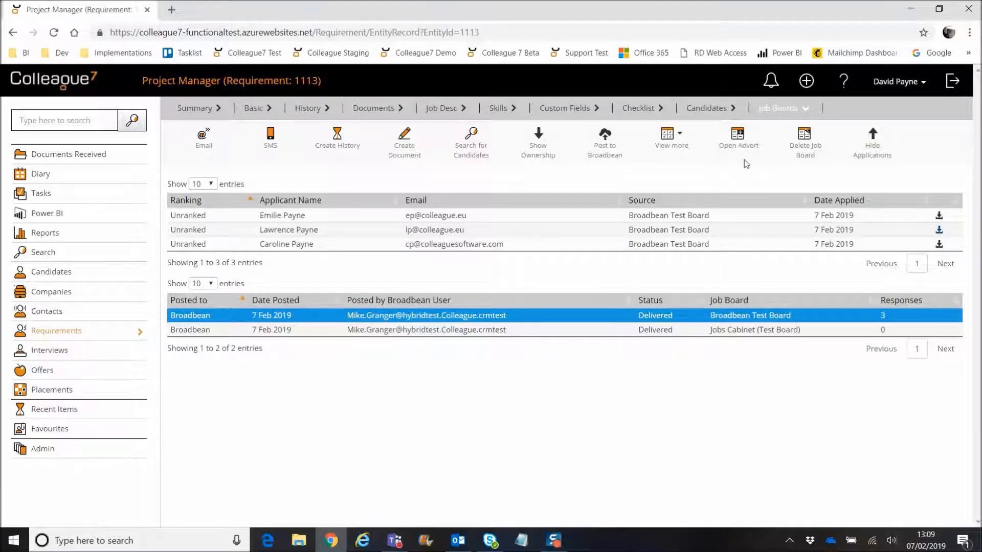
{"action": "left_click", "coordinate": [872, 148]}
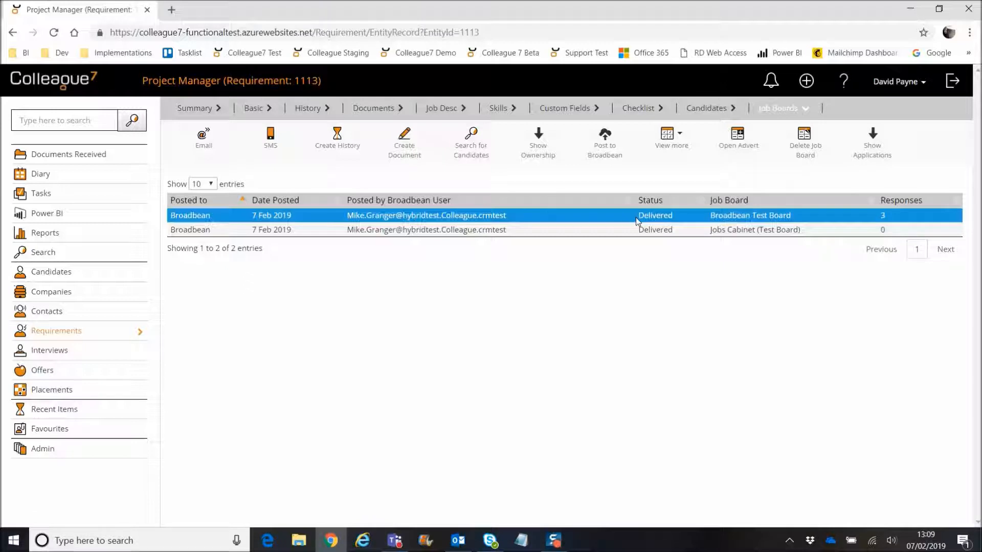
Step: Open the Project Manager advert for job ref 1113 in AdCourier, review it, and return to Colleague7
{"action": "left_click", "coordinate": [740, 143]}
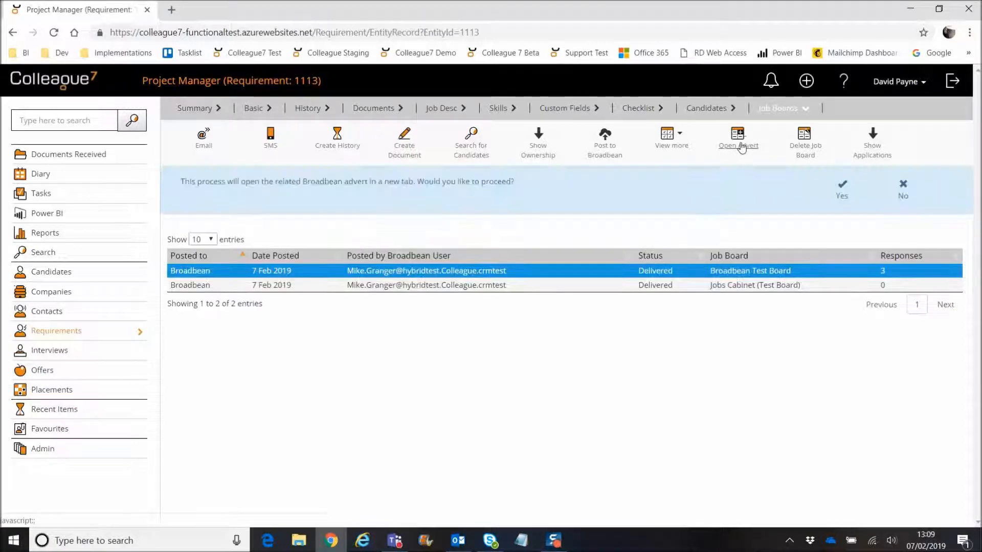
{"action": "left_click", "coordinate": [834, 198]}
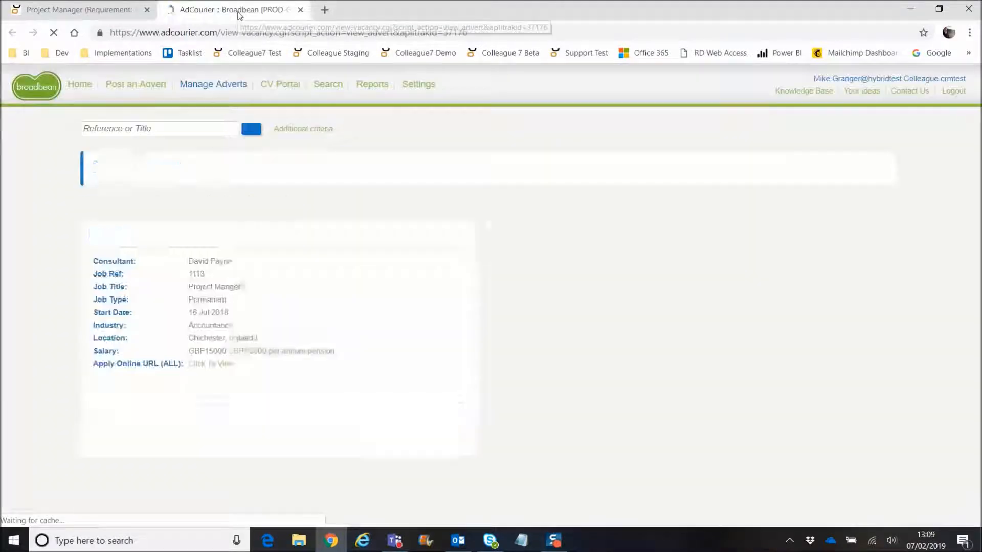
{"action": "scroll", "coordinate": [378, 250], "scroll_direction": "down", "scroll_amount": 6}
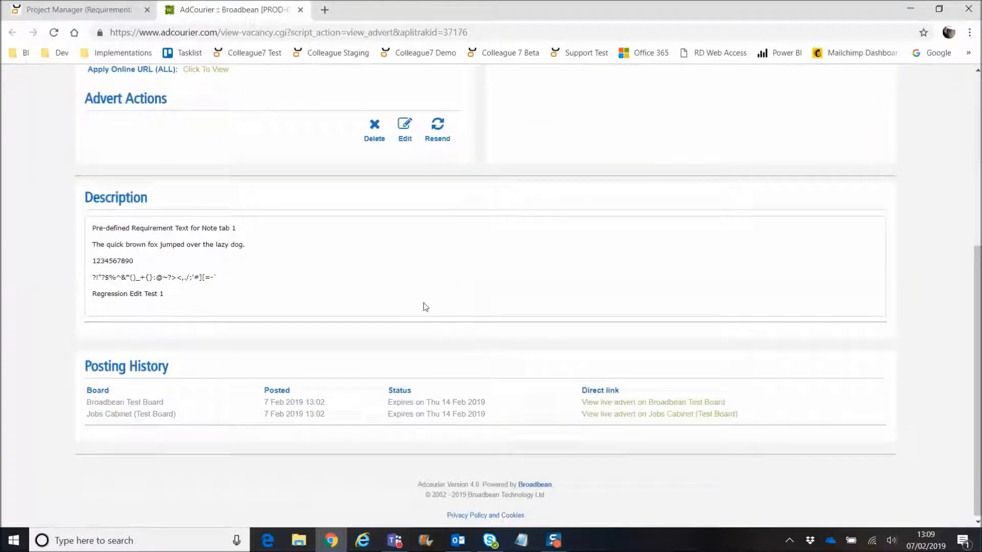
{"action": "scroll", "coordinate": [427, 311], "scroll_direction": "up", "scroll_amount": 5}
{"action": "scroll", "coordinate": [427, 311], "scroll_direction": "up", "scroll_amount": 1}
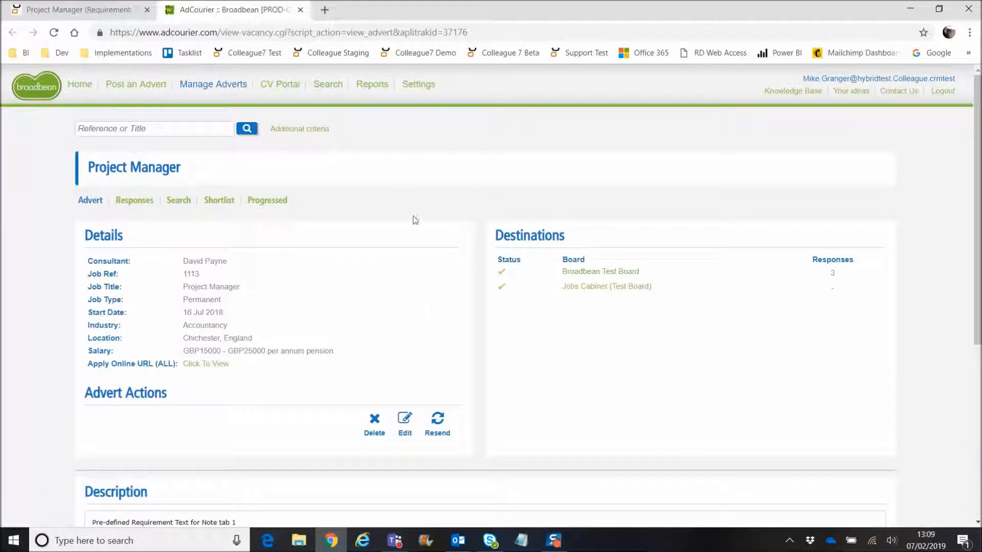
{"action": "left_click", "coordinate": [112, 14]}
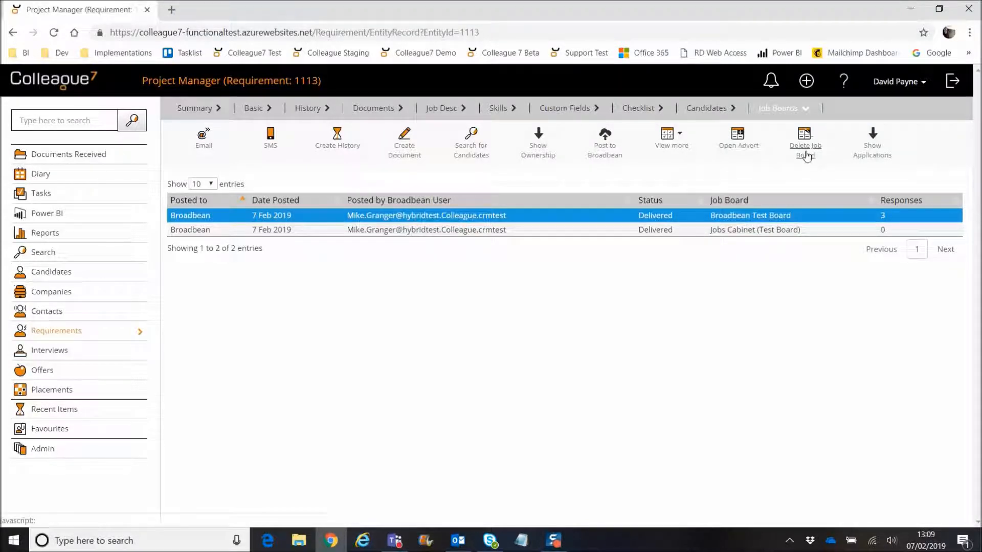
Step: Select the Jobs Cabinet posting, then load the Broadbean Test Board applicants
{"action": "left_click", "coordinate": [537, 231]}
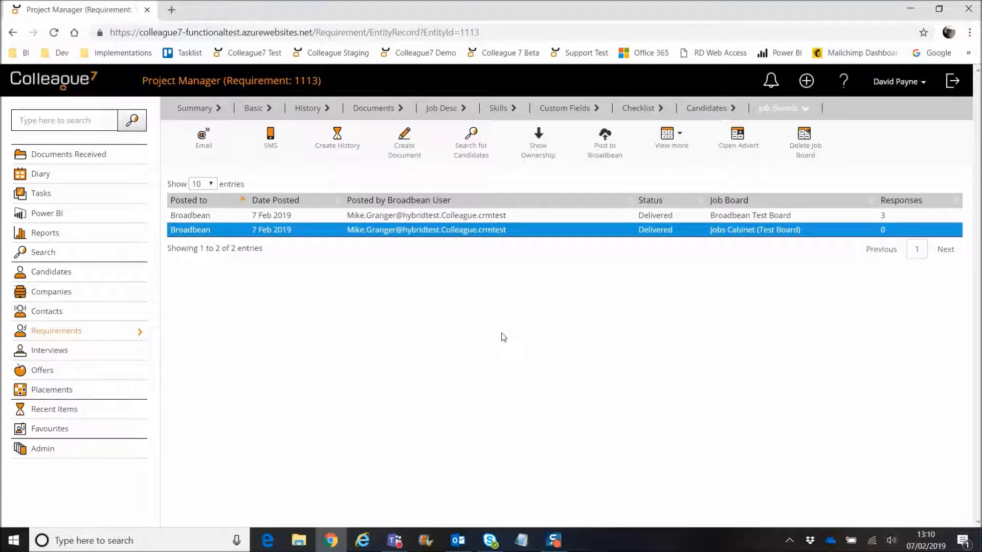
{"action": "left_click", "coordinate": [563, 219]}
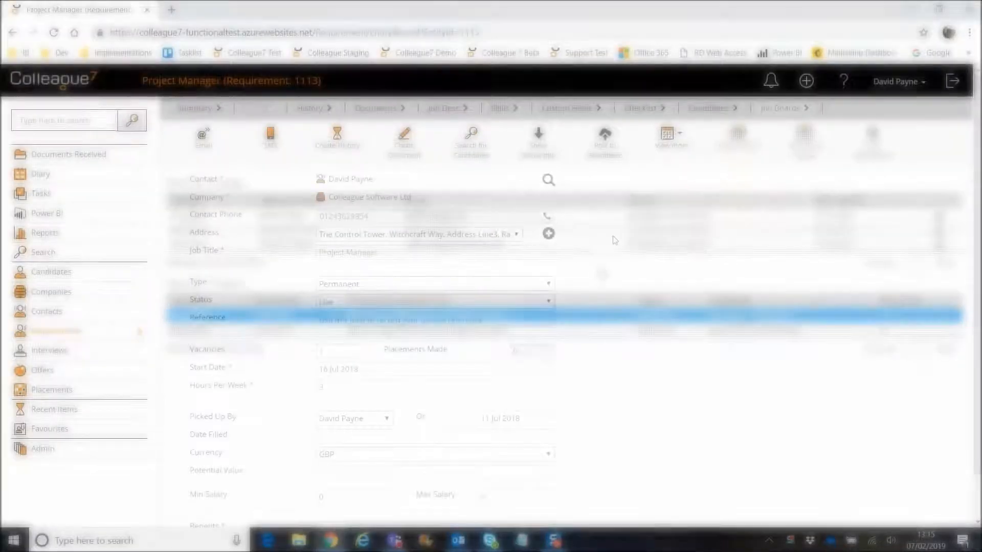
Step: On the Checklist tab, view the Exclusive Agreement? item's details twice, hiding them each time
{"action": "left_click", "coordinate": [639, 111]}
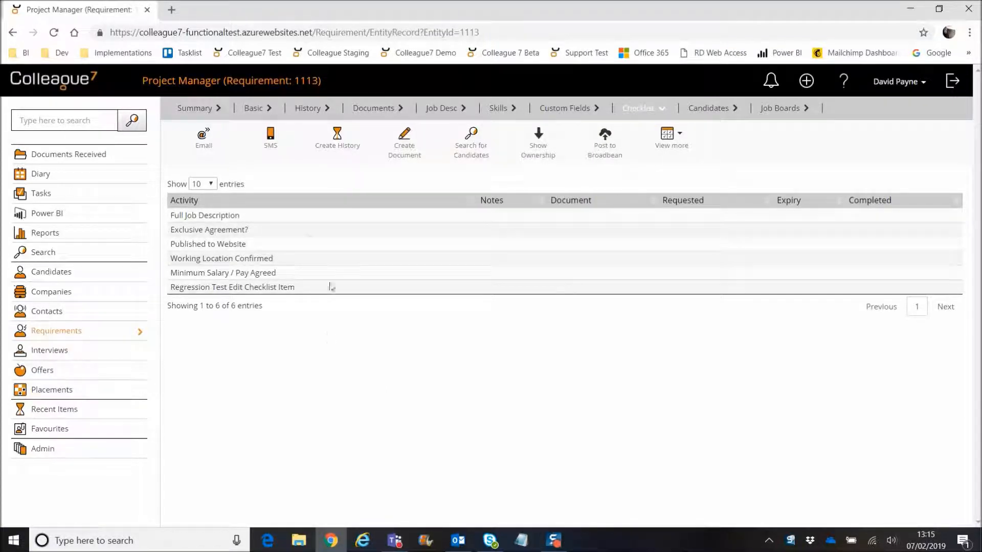
{"action": "left_click", "coordinate": [319, 232]}
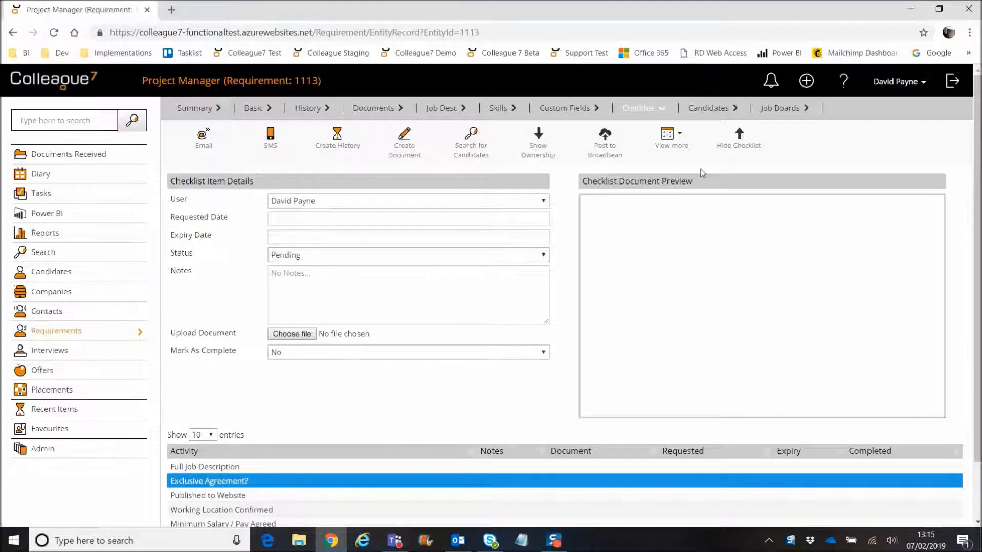
{"action": "left_click", "coordinate": [737, 144]}
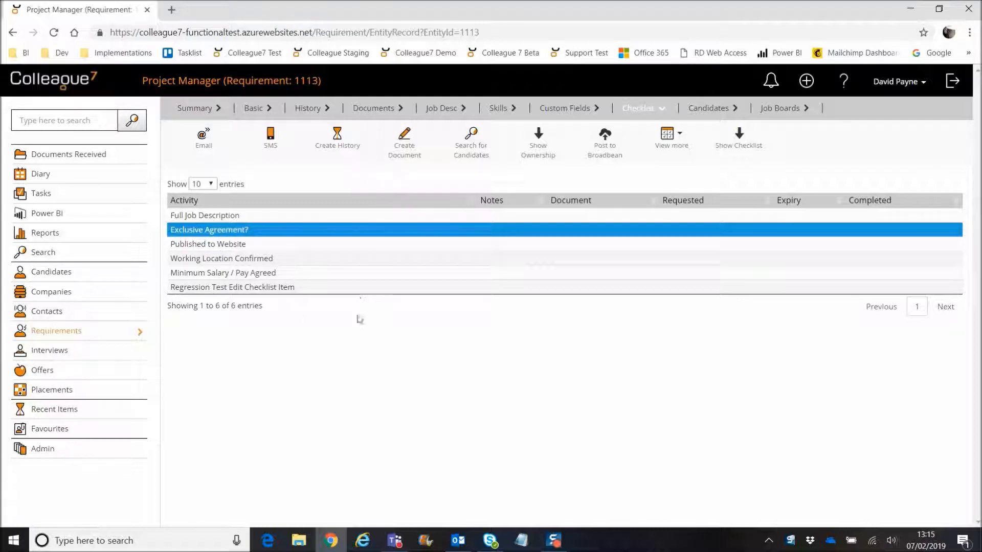
{"action": "left_click", "coordinate": [270, 235]}
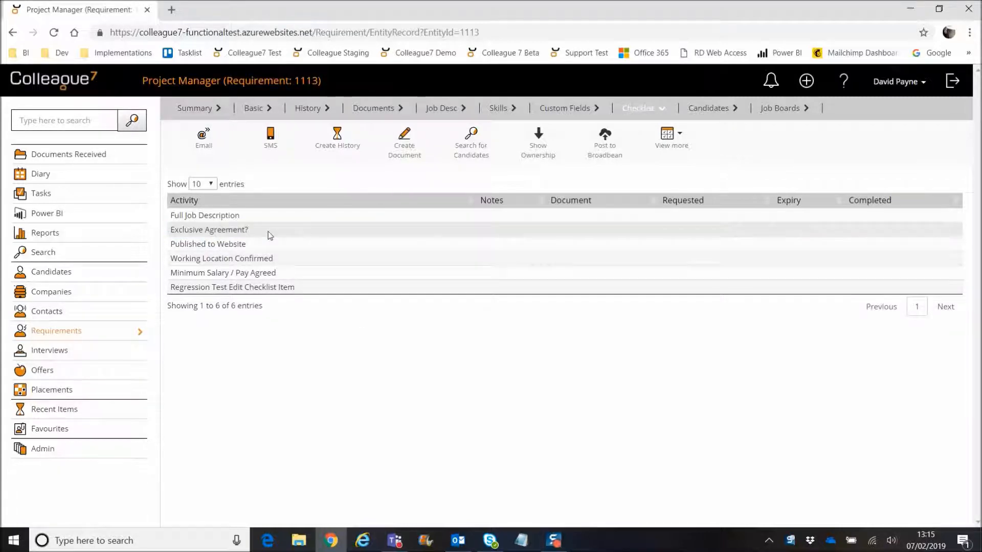
{"action": "left_click", "coordinate": [270, 235]}
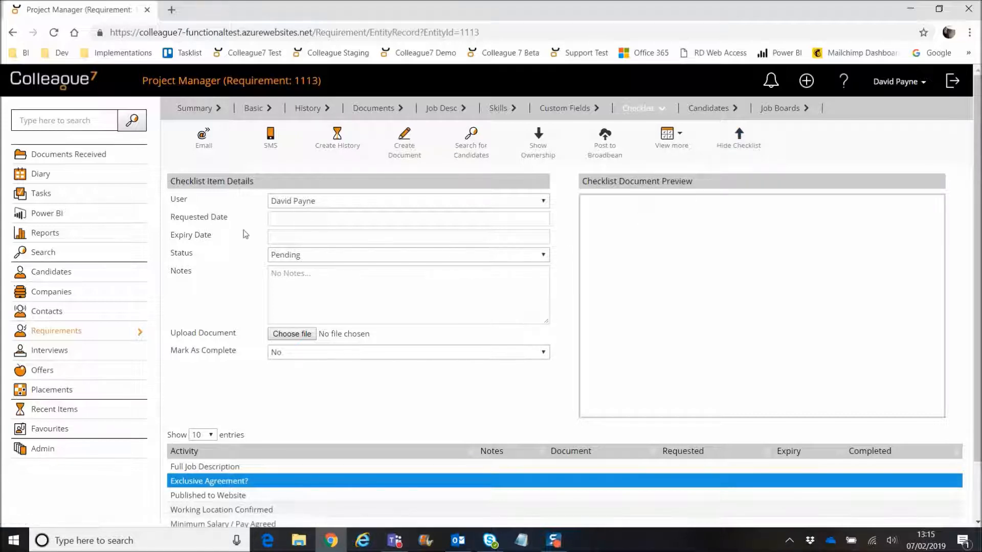
{"action": "left_click", "coordinate": [743, 147]}
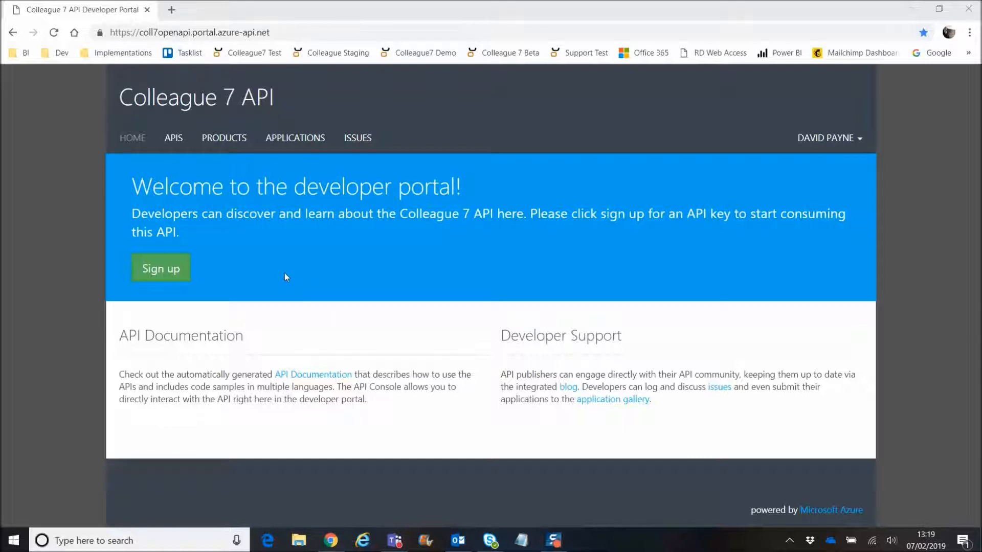
Step: From the APIS list, open the Colleague 7 Open API reference
{"action": "left_click", "coordinate": [175, 144]}
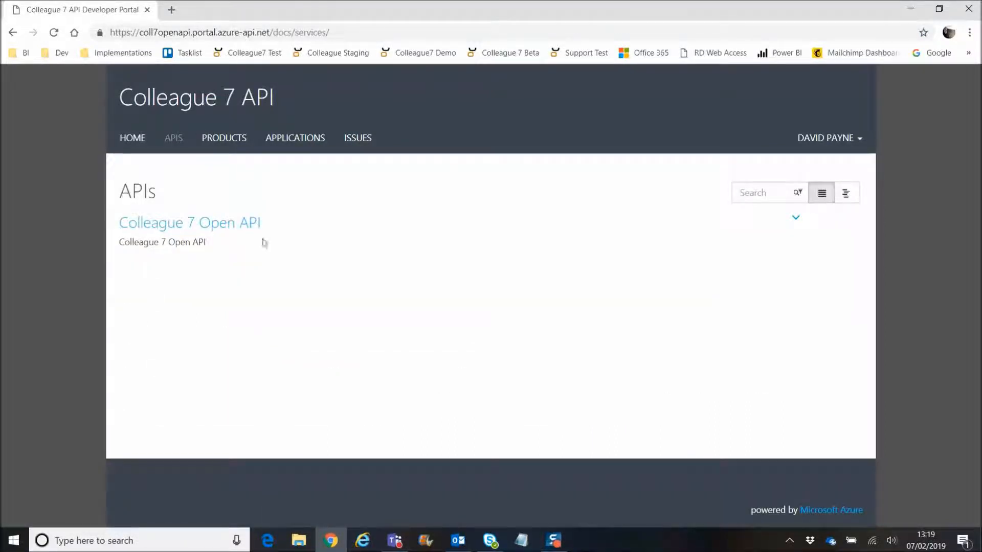
{"action": "left_click", "coordinate": [207, 228]}
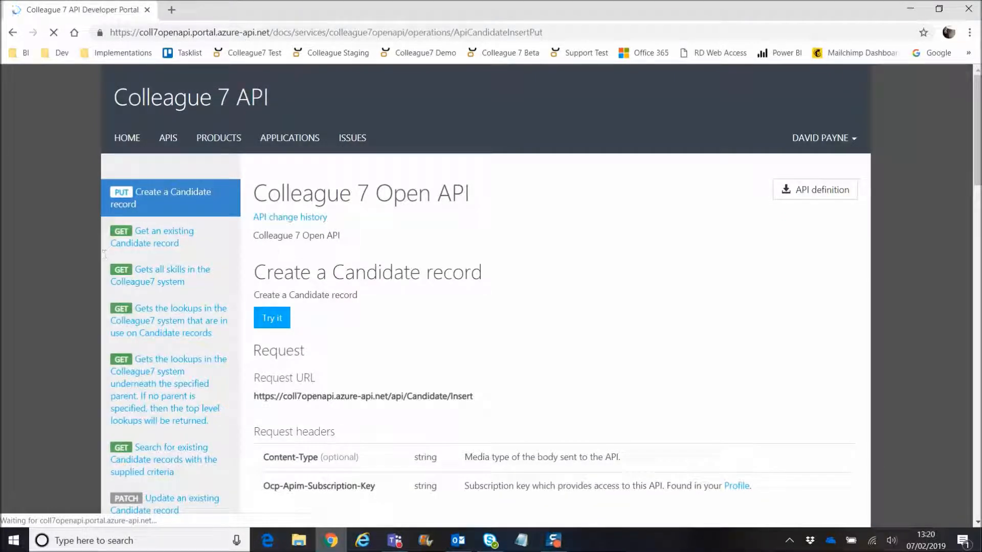
Step: Open the Get an existing Candidate record operation and scroll through its request details
{"action": "mouse_move", "coordinate": [977, 151]}
{"action": "left_mouse_down"}
{"action": "mouse_move", "coordinate": [976, 187]}
{"action": "mouse_move", "coordinate": [978, 154]}
{"action": "left_mouse_up"}
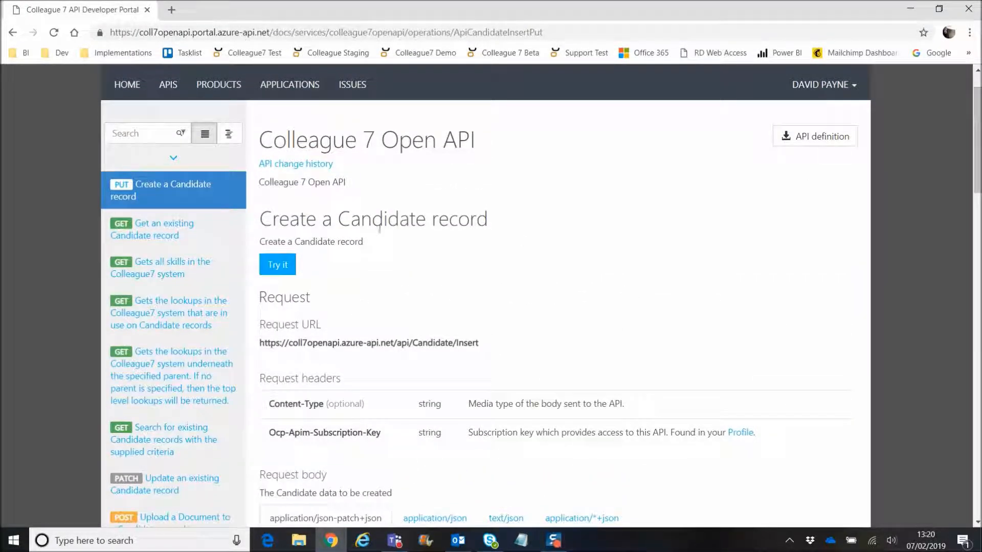
{"action": "left_click", "coordinate": [207, 231]}
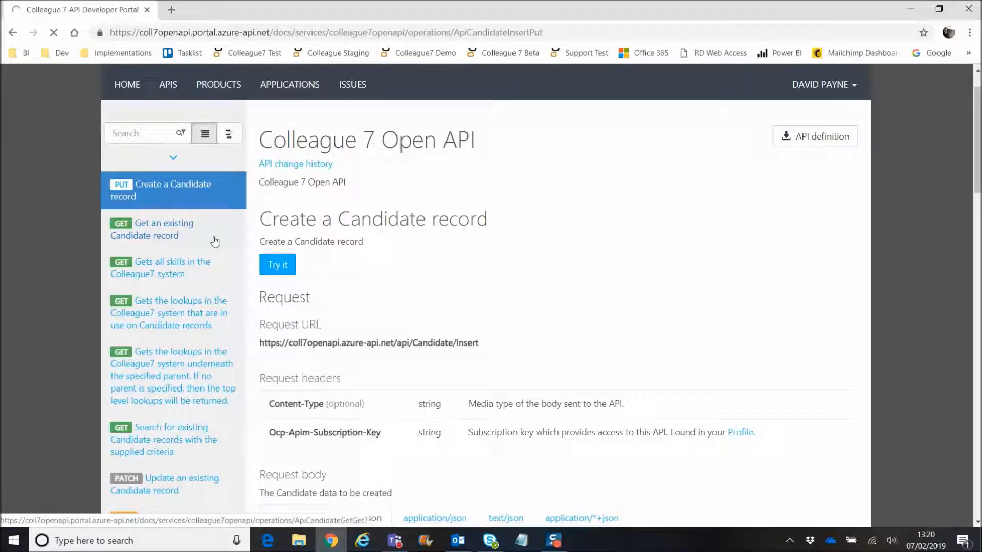
{"action": "scroll", "coordinate": [159, 243], "scroll_direction": "down", "scroll_amount": 1}
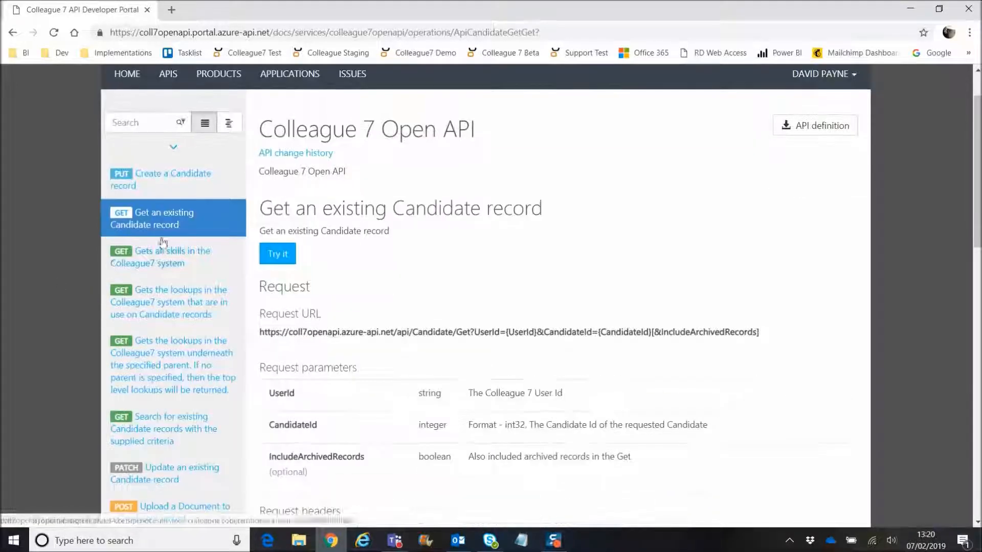
{"action": "scroll", "coordinate": [84, 220], "scroll_direction": "down", "scroll_amount": 2}
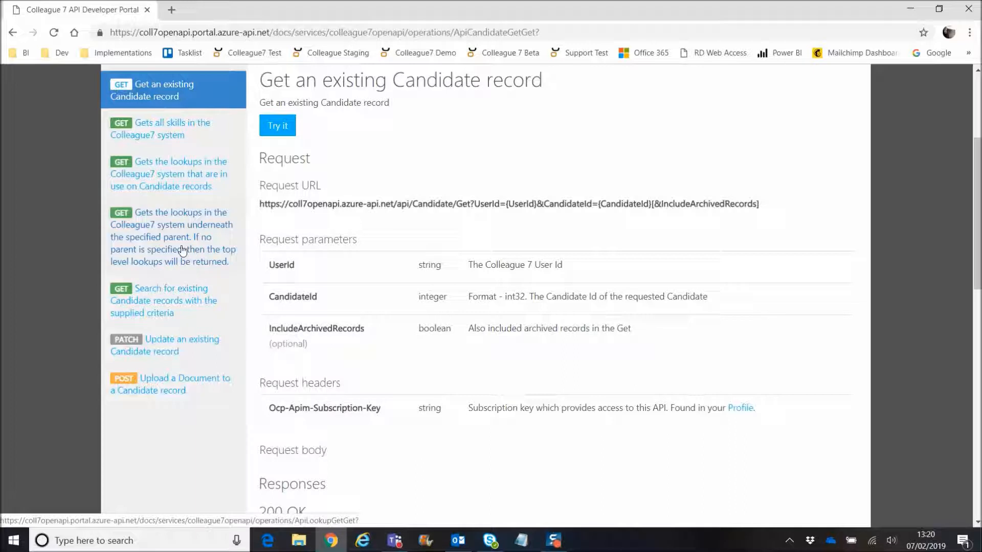
{"action": "scroll", "coordinate": [169, 247], "scroll_direction": "down", "scroll_amount": 1}
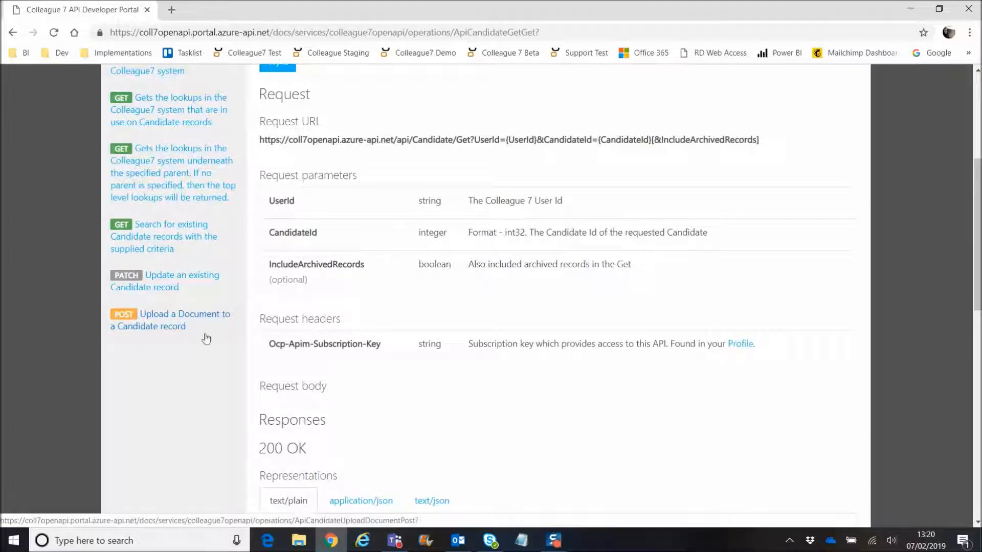
{"action": "scroll", "coordinate": [26, 204], "scroll_direction": "down", "scroll_amount": 1}
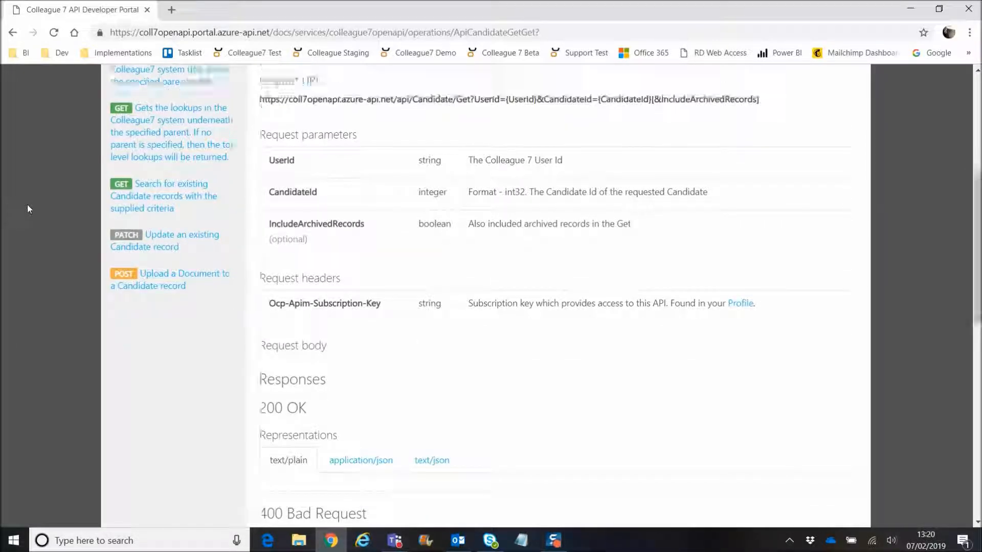
{"action": "scroll", "coordinate": [26, 205], "scroll_direction": "up", "scroll_amount": 6}
{"action": "scroll", "coordinate": [28, 208], "scroll_direction": "down", "scroll_amount": 2}
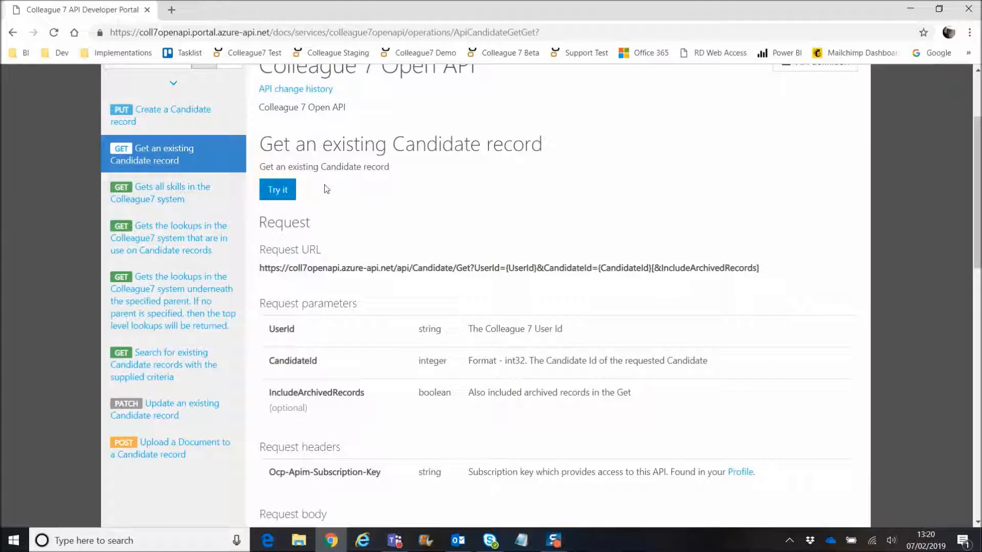
{"action": "scroll", "coordinate": [446, 209], "scroll_direction": "up", "scroll_amount": 2}
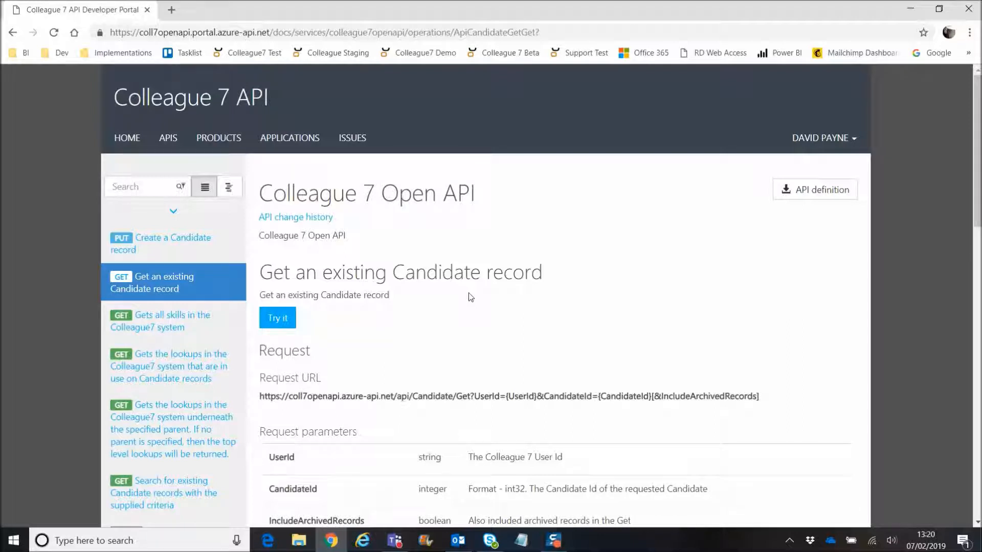
Step: Select the word 'Candidate' in the operation heading, then go back to the APIs list
{"action": "left_click_drag", "start_coordinate": [388, 272], "coordinate": [365, 274]}
{"action": "left_click", "coordinate": [485, 274]}
{"action": "left_click", "coordinate": [421, 275]}
{"action": "double_click", "coordinate": [421, 274]}
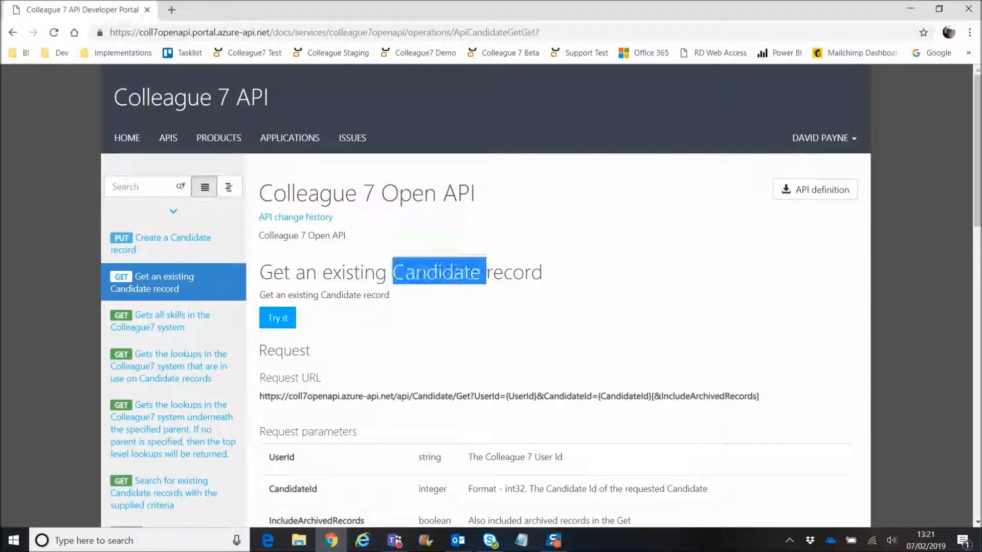
{"action": "left_click", "coordinate": [423, 296]}
{"action": "scroll", "coordinate": [423, 296], "scroll_direction": "down", "scroll_amount": 1}
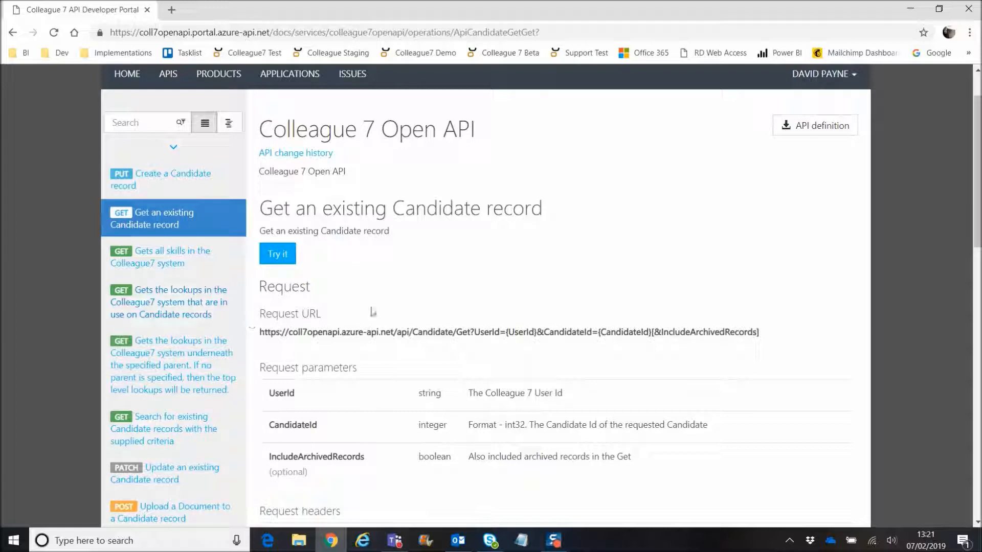
{"action": "scroll", "coordinate": [373, 312], "scroll_direction": "up", "scroll_amount": 1}
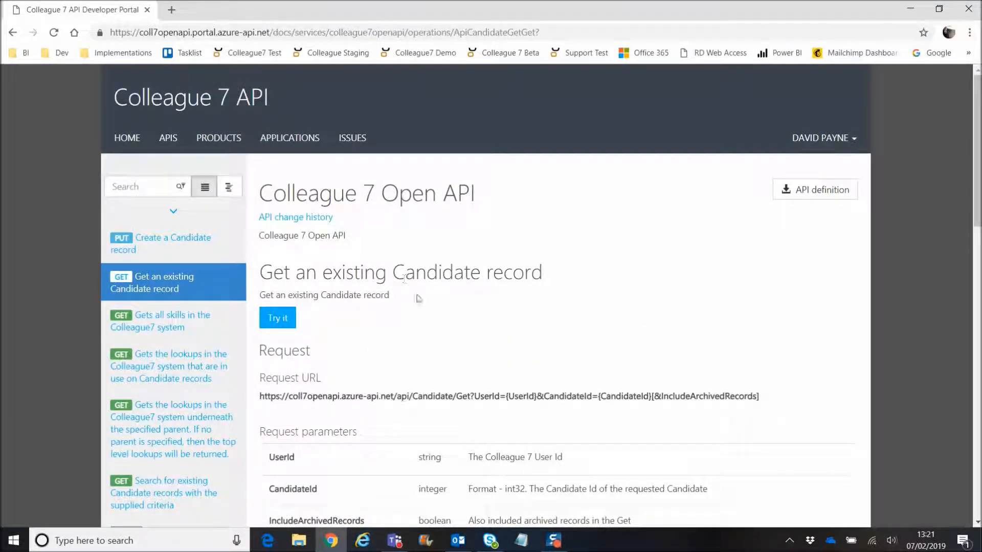
{"action": "scroll", "coordinate": [382, 278], "scroll_direction": "down", "scroll_amount": 2}
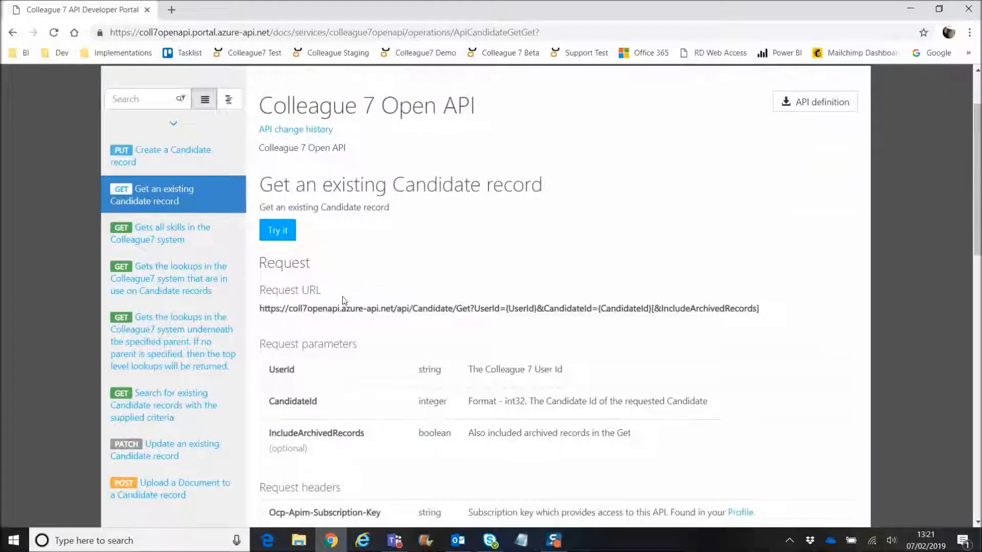
{"action": "scroll", "coordinate": [338, 336], "scroll_direction": "up", "scroll_amount": 2}
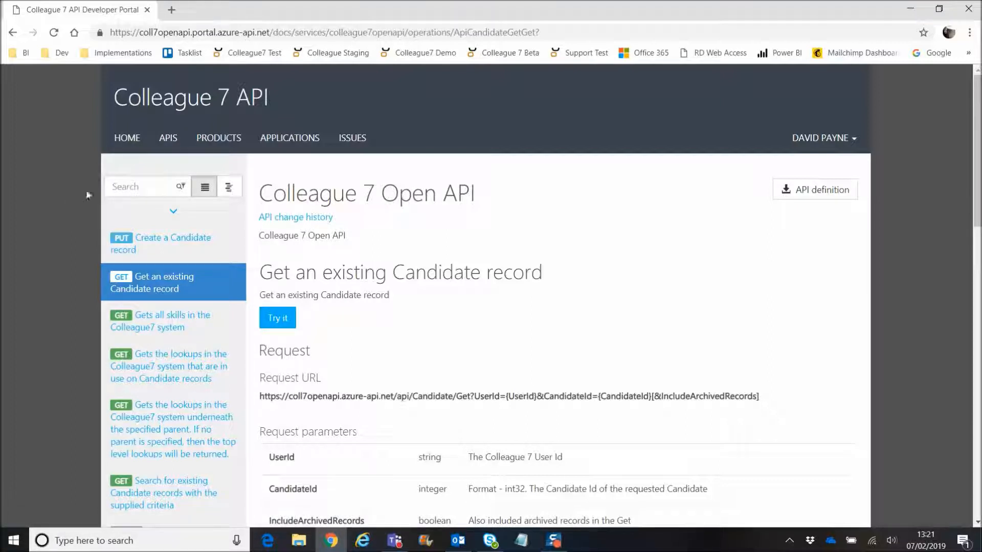
{"action": "left_click", "coordinate": [164, 139]}
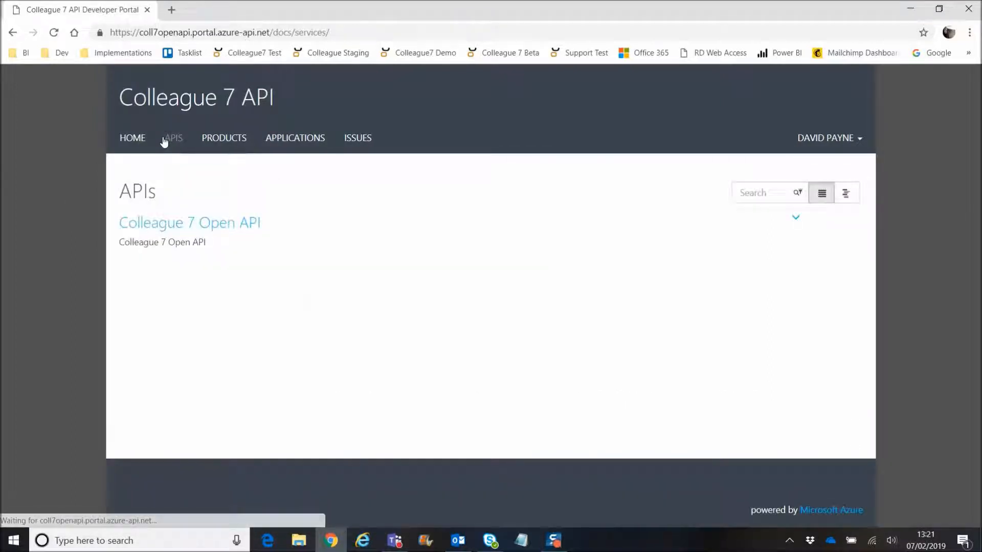